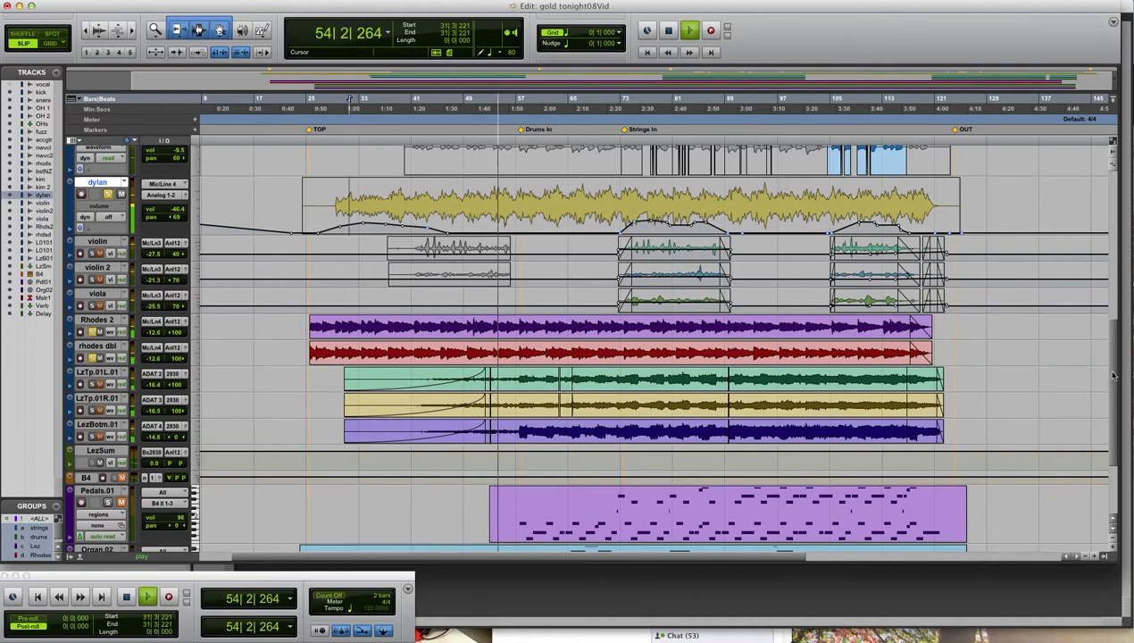
# Step: Raise the volume of the track directly above violin to -28.0 dB while the session plays, and stop playback
pyautogui.scroll(1, 1113, 375)
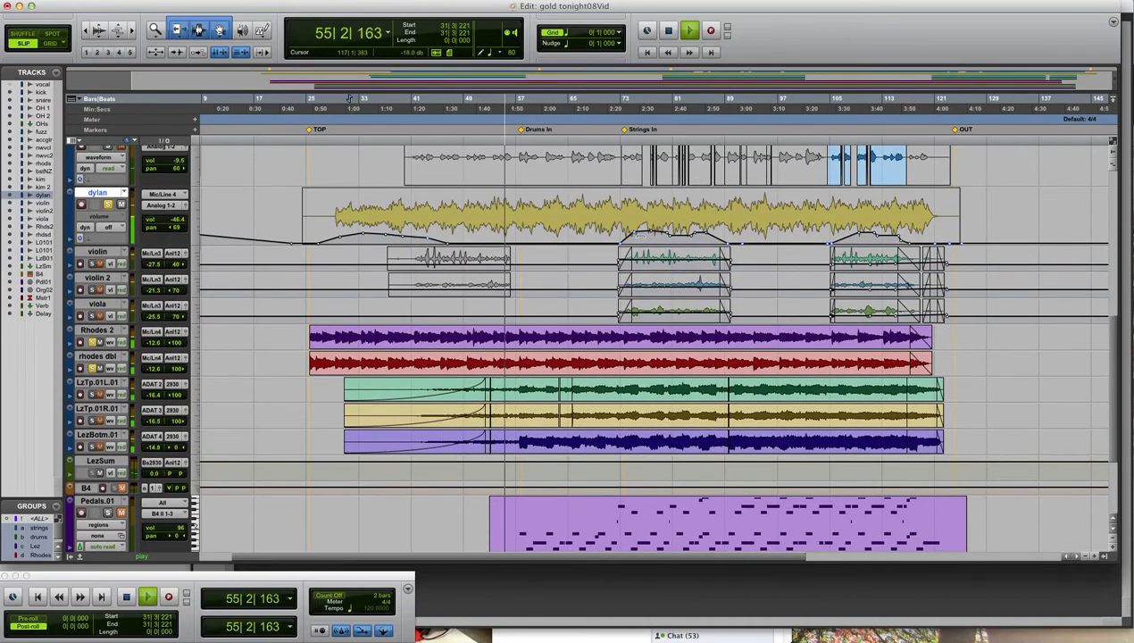
pyautogui.click(162, 220)
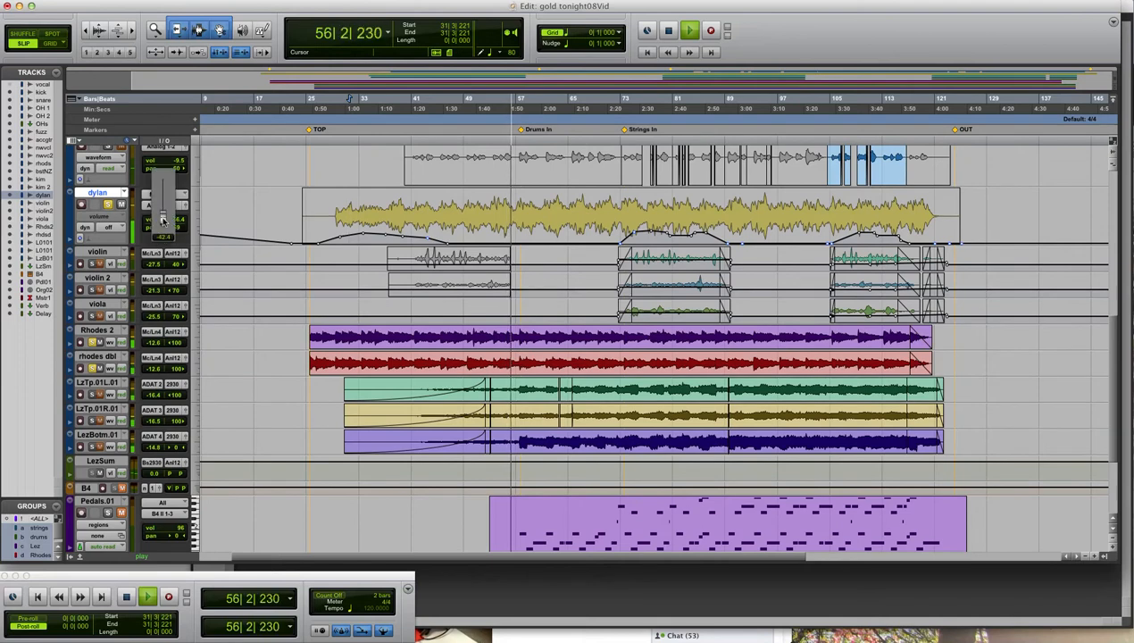
pyautogui.moveTo(163, 220); pyautogui.dragTo(163, 216)
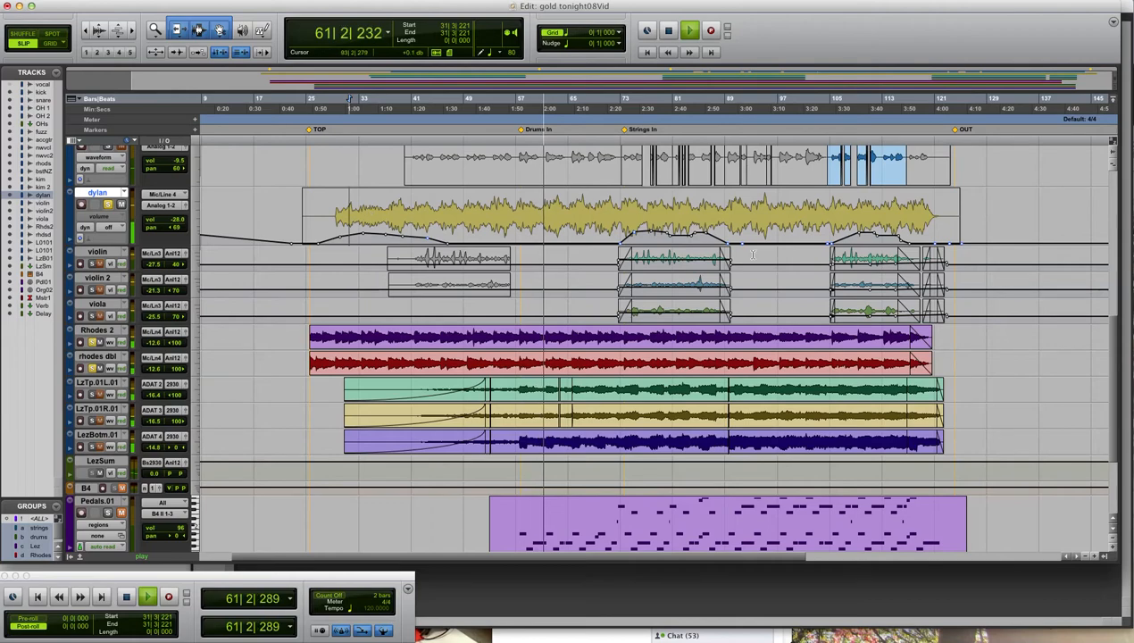
pyautogui.scroll(3, 1115, 337)
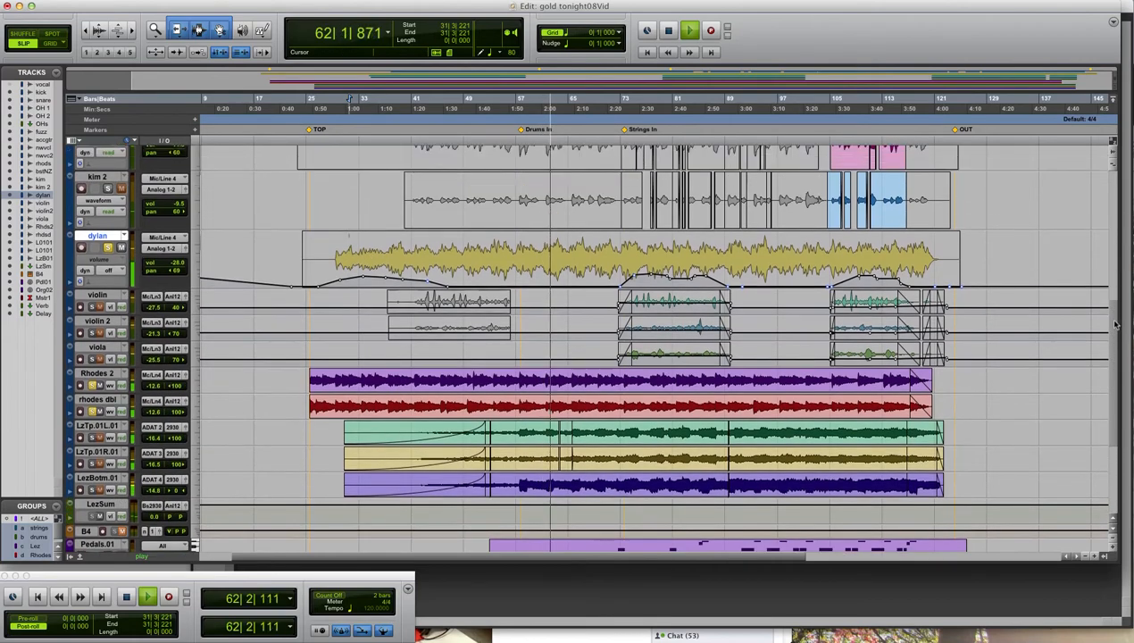
pyautogui.scroll(-1, 1114, 323)
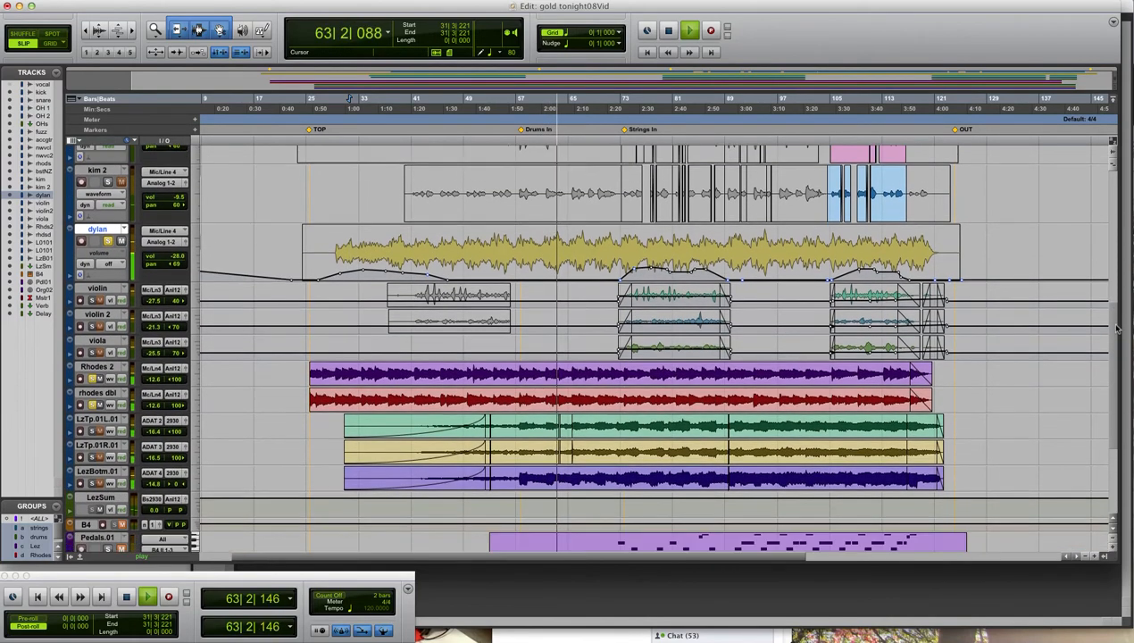
pyautogui.press('space')
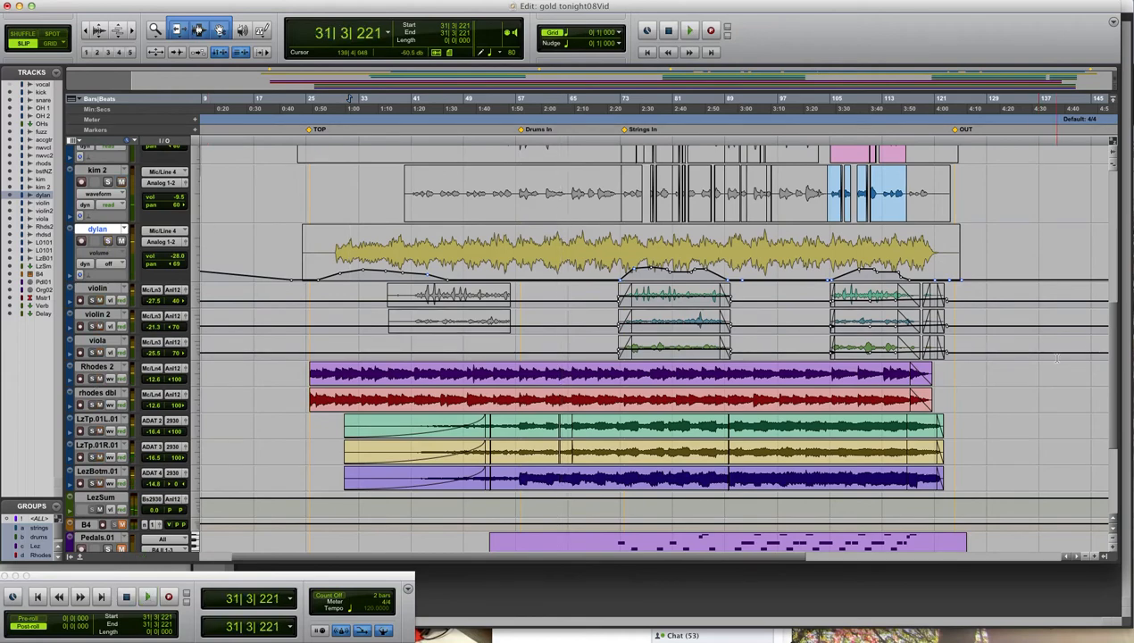
# Step: Play the soloed drum tracks from bar 13 to hear the section leading up to the Drums In marker
pyautogui.scroll(15, 1113, 360)
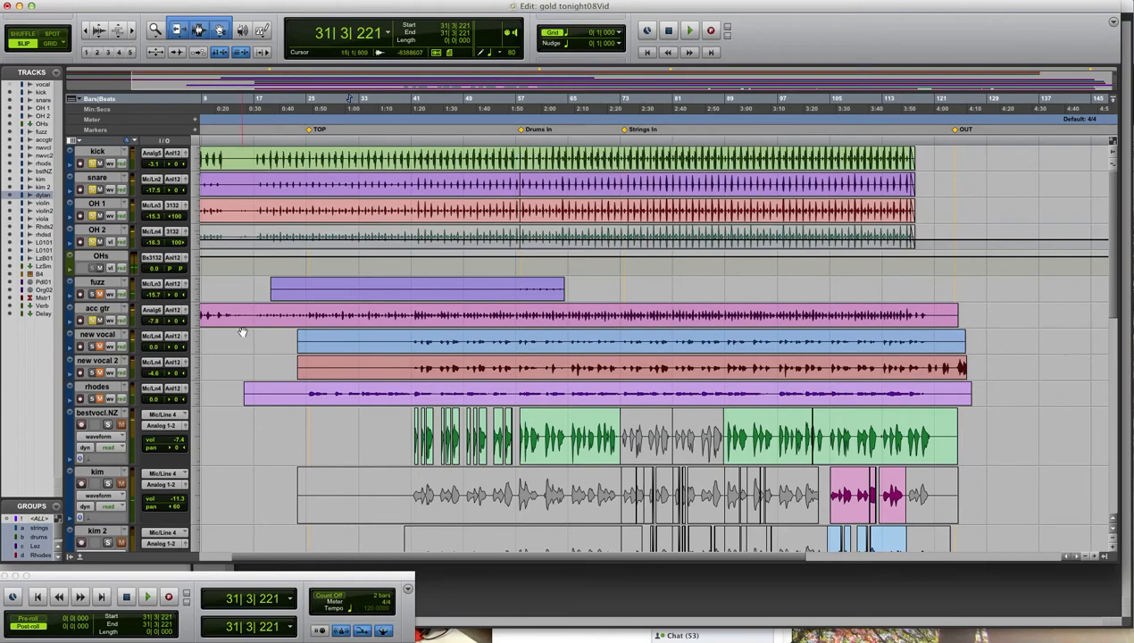
pyautogui.moveTo(606, 559); pyautogui.dragTo(588, 559)
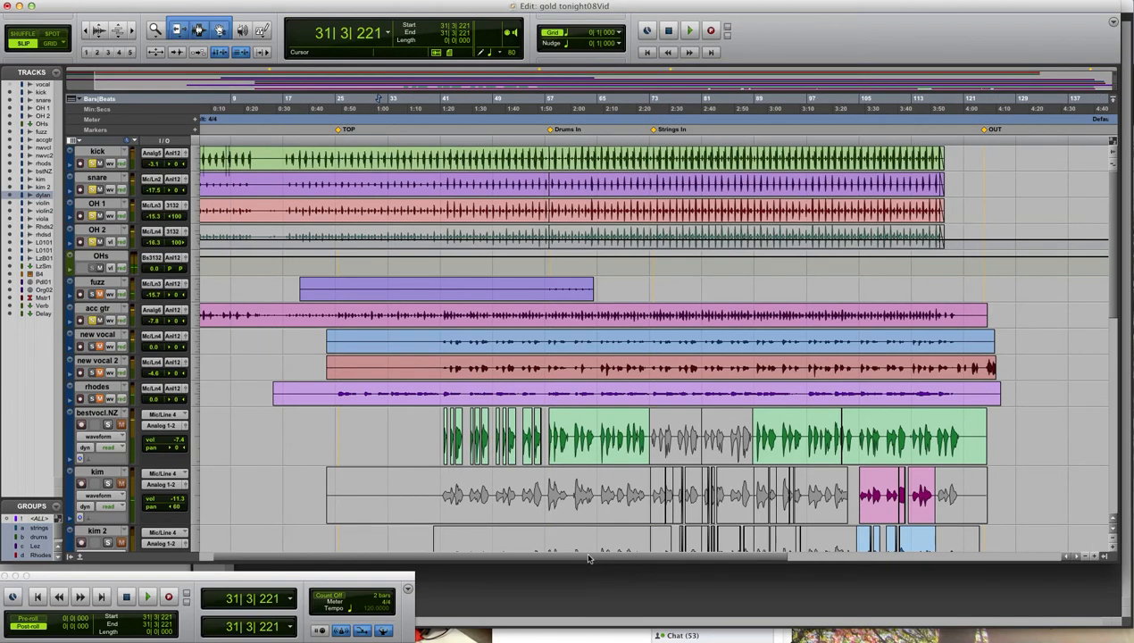
pyautogui.click(287, 273)
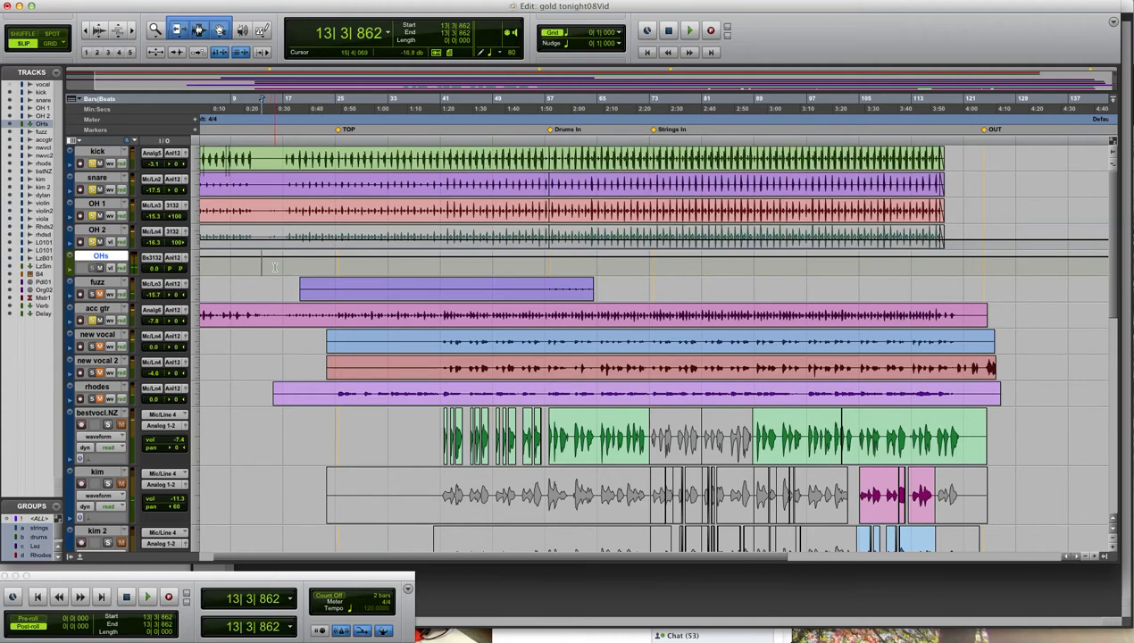
pyautogui.press('space')
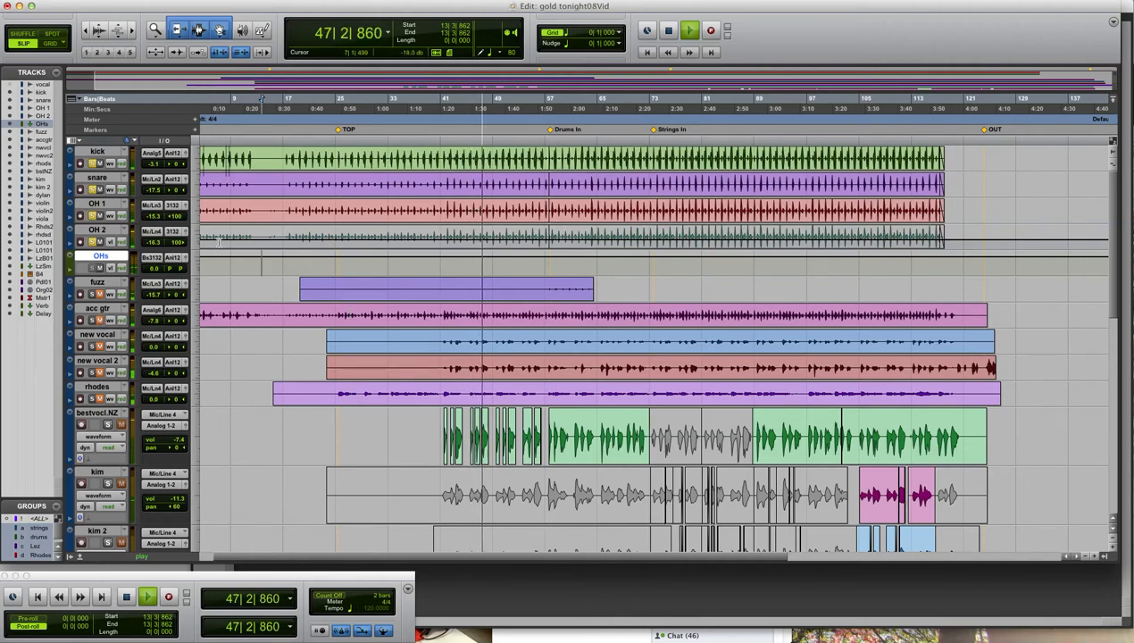
# Step: Mute the grouped kick, snare, OH 1 and OH 2 clips before the Drums In marker and play from bar 62
pyautogui.doubleClick(423, 210)
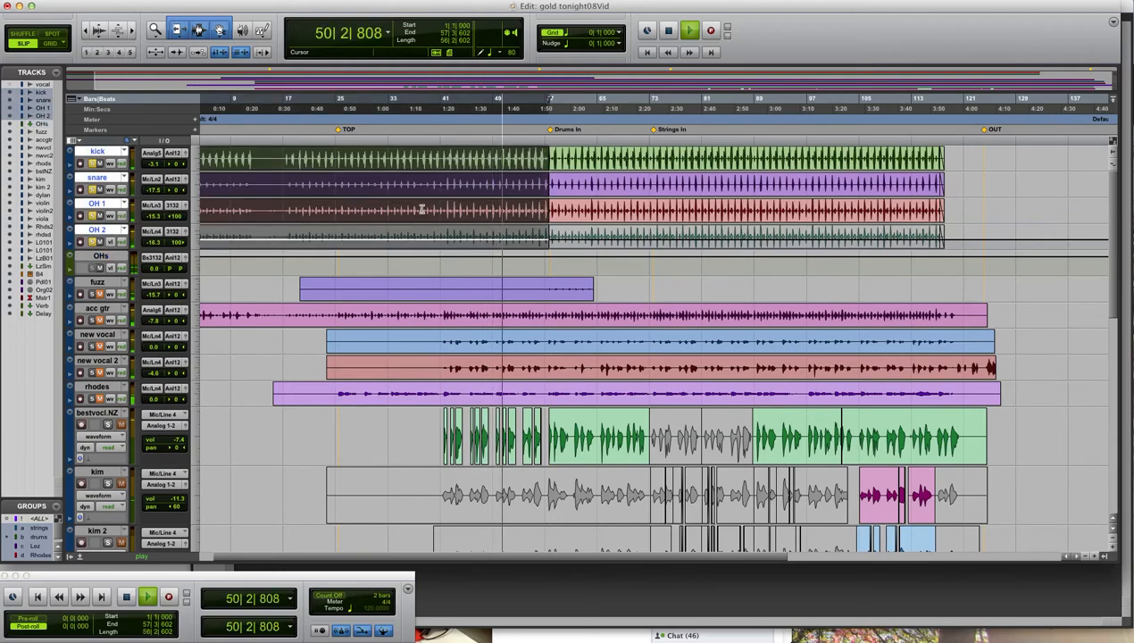
pyautogui.press('space')
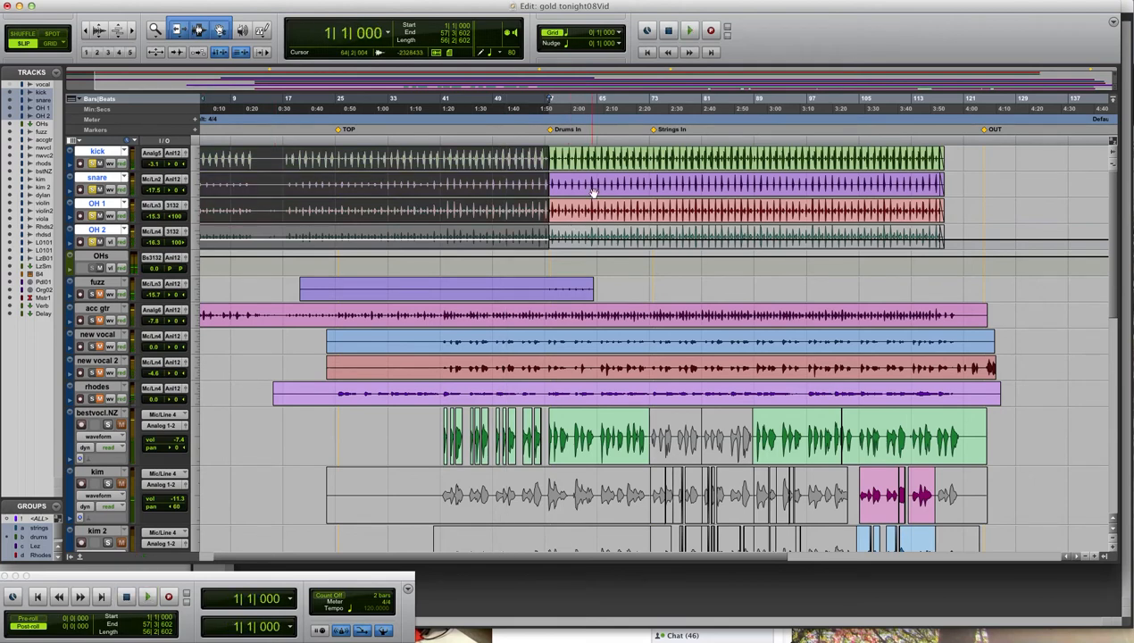
pyautogui.click(578, 154)
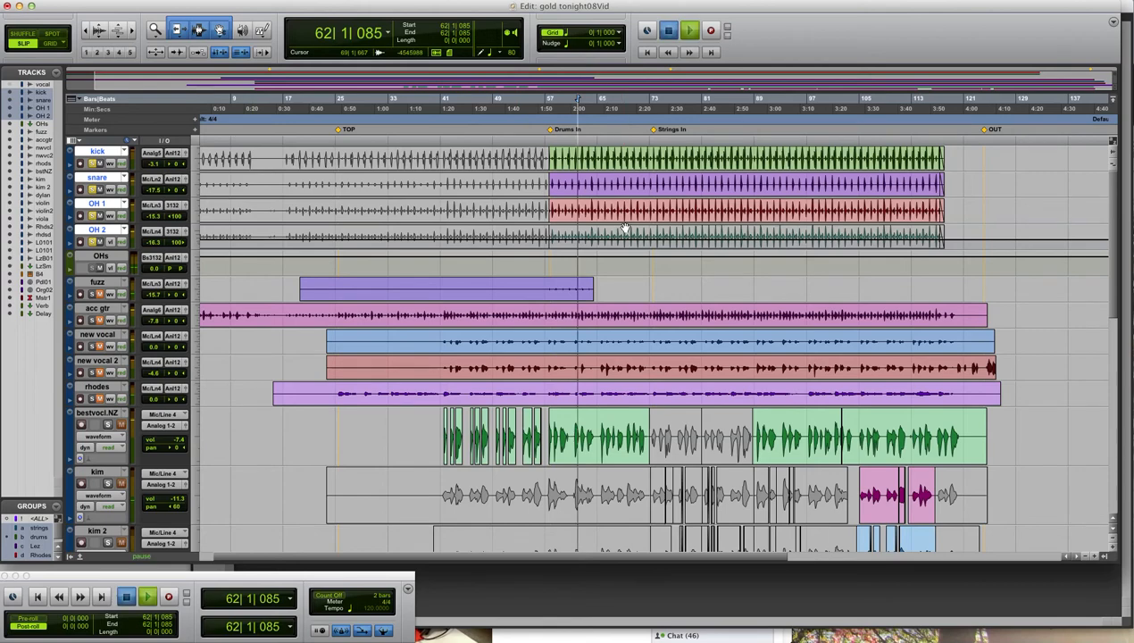
pyautogui.press('space')
# Step: Show the mixer, leave only the kick track soloed, and restart playback from bar 62
pyautogui.press('super+equal')
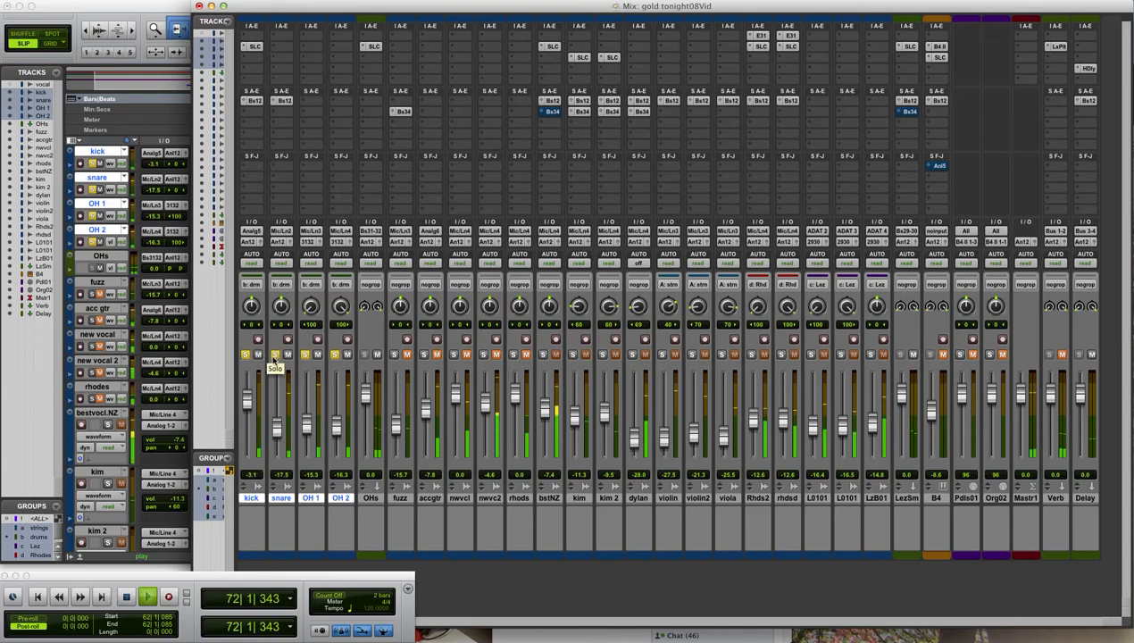
pyautogui.click(246, 356)
pyautogui.press('space')
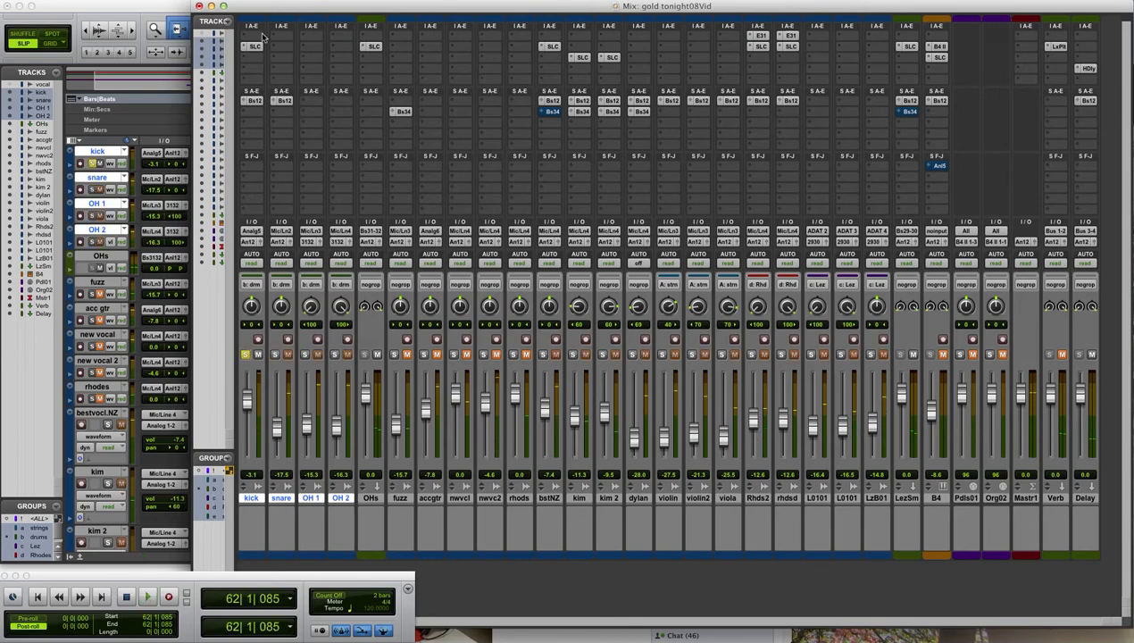
pyautogui.press('space')
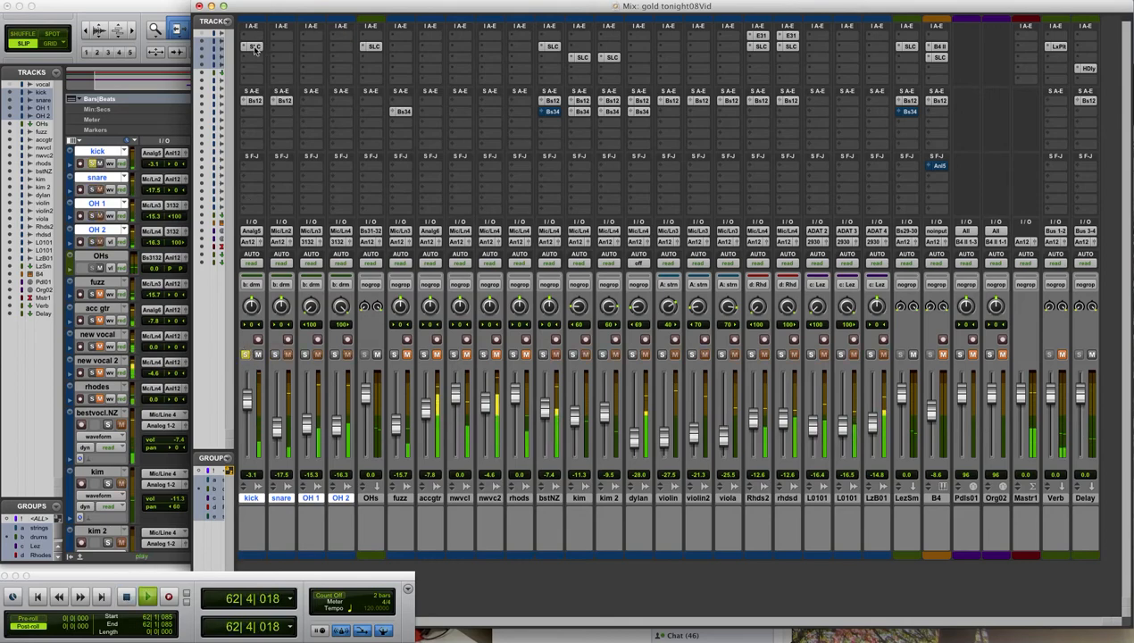
# Step: Open the kick's SSLChannel plug-in, compare its sound bypassed and active, and close it
pyautogui.click(255, 46)
pyautogui.moveTo(592, 57); pyautogui.dragTo(676, 40)
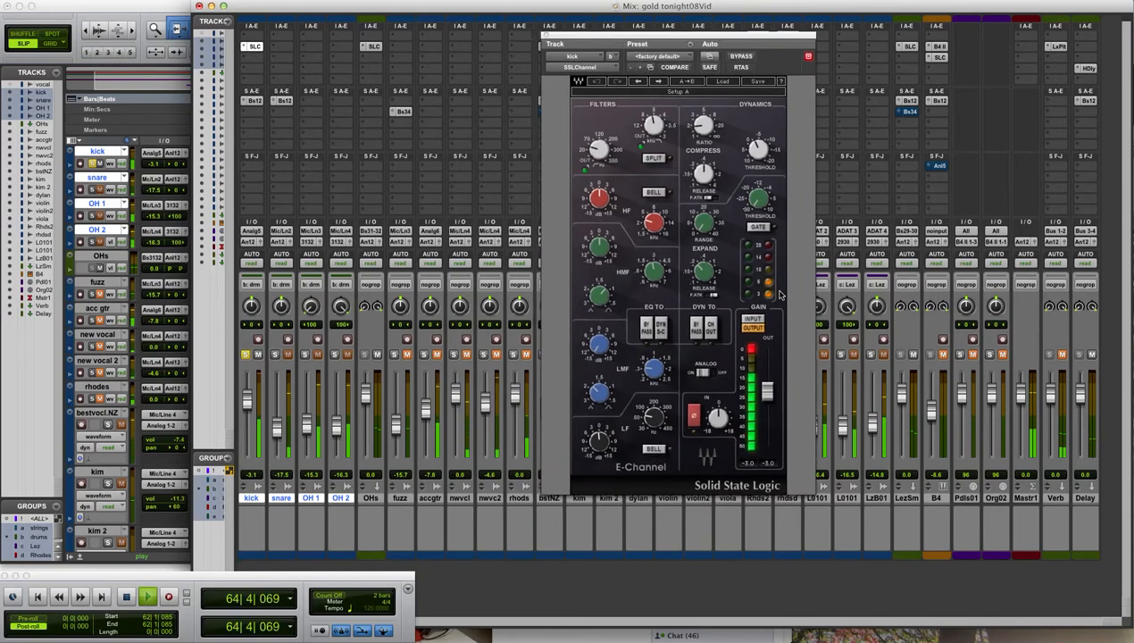
pyautogui.click(740, 59)
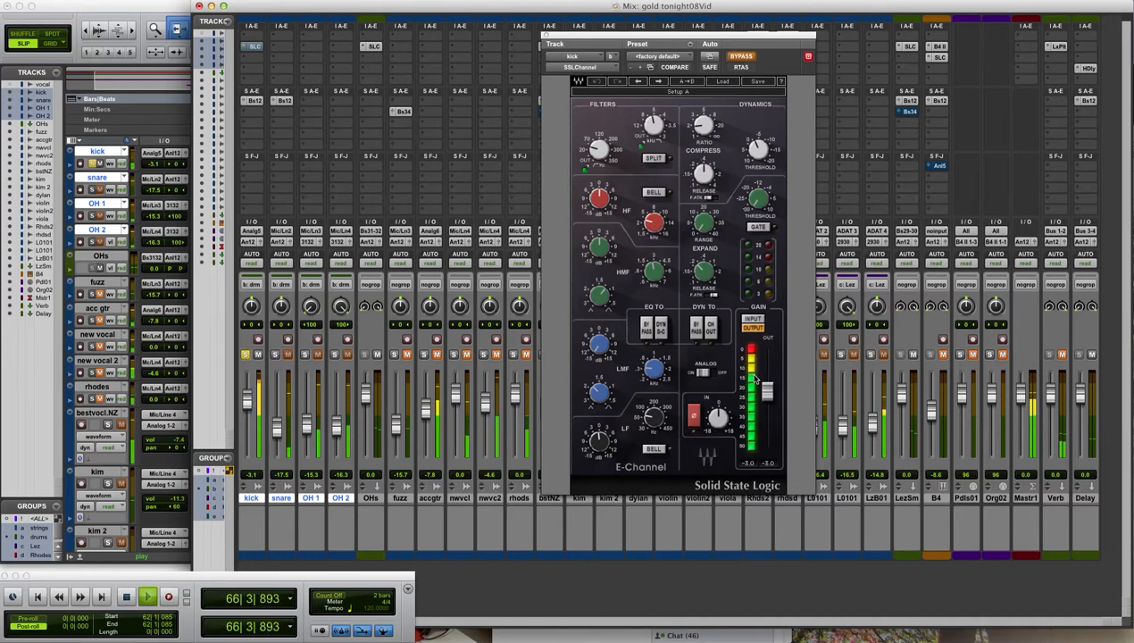
pyautogui.click(742, 57)
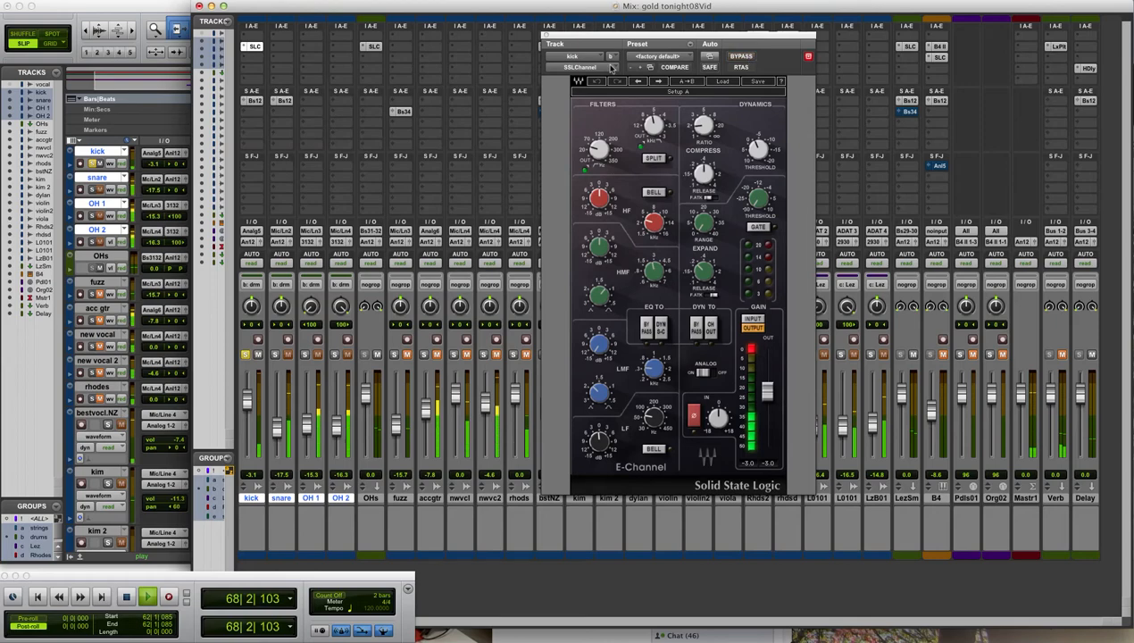
pyautogui.click(546, 37)
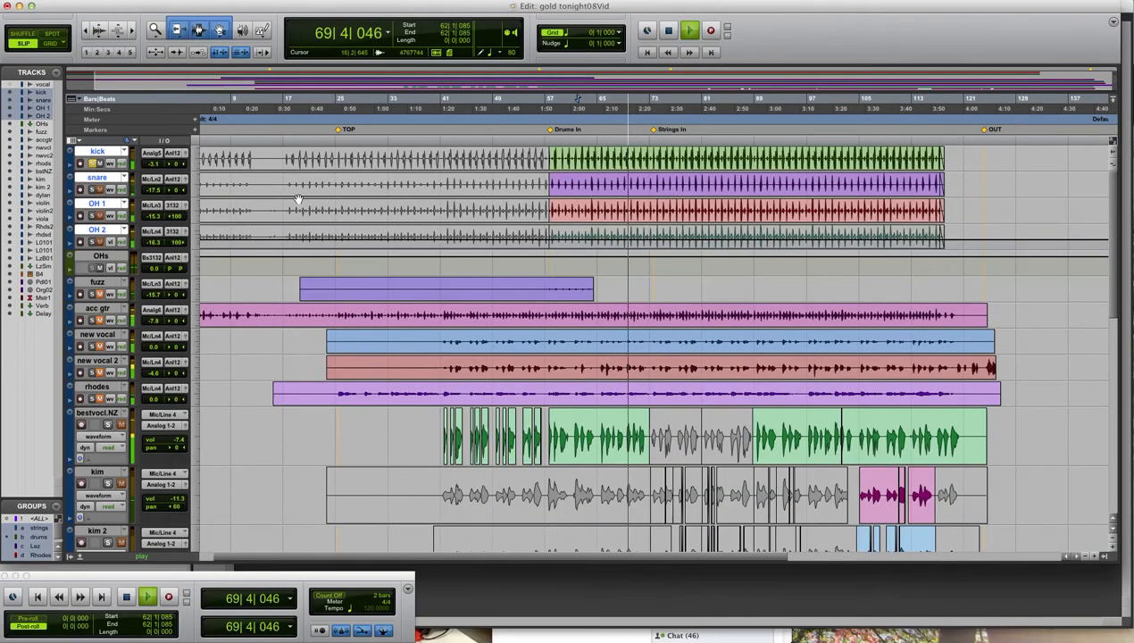
# Step: Stop playback in the mixer, solo all four drum tracks again and unmute the Verb track
pyautogui.press('super+equal')
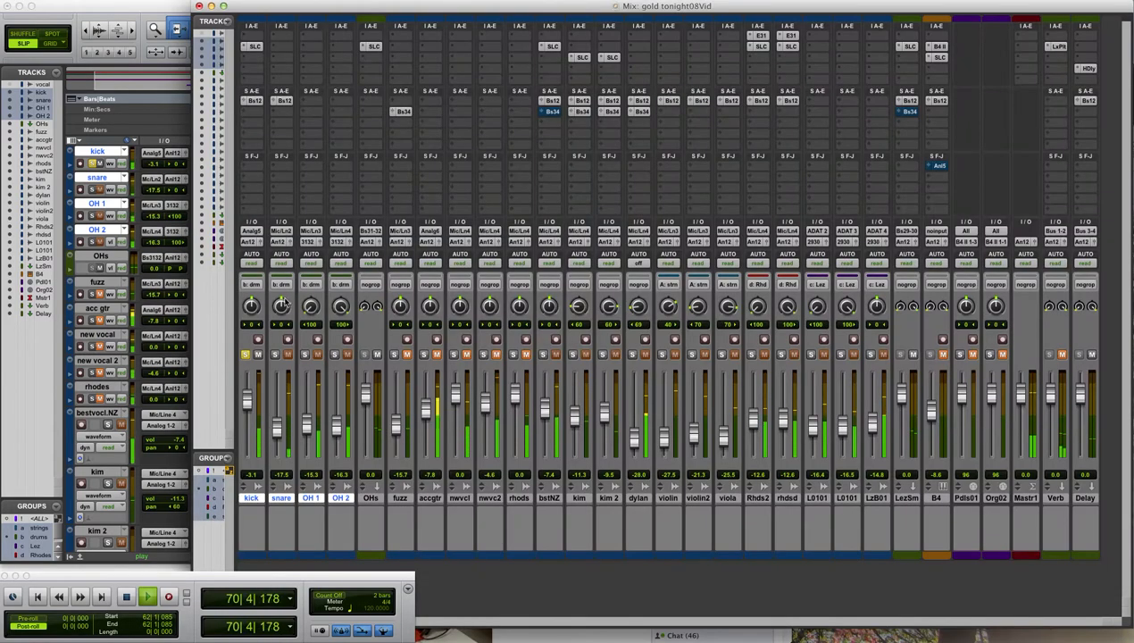
pyautogui.press('space')
pyautogui.click(247, 355)
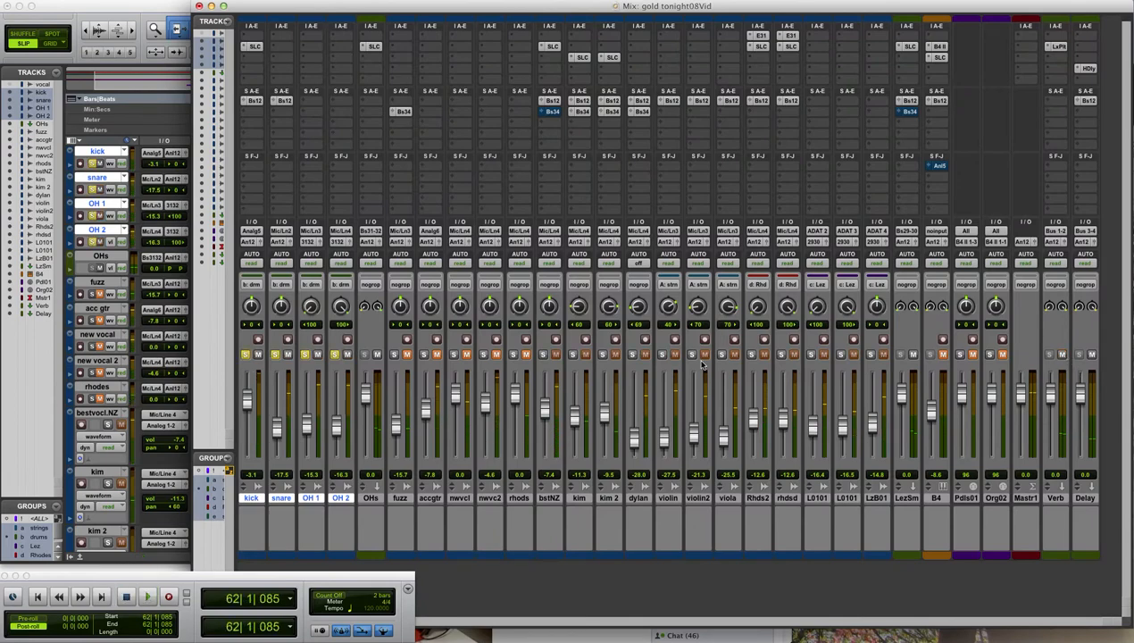
# Step: Play the drums with reverb, review the LexPlate settings on the Verb track, and close the plug-in
pyautogui.press('space')
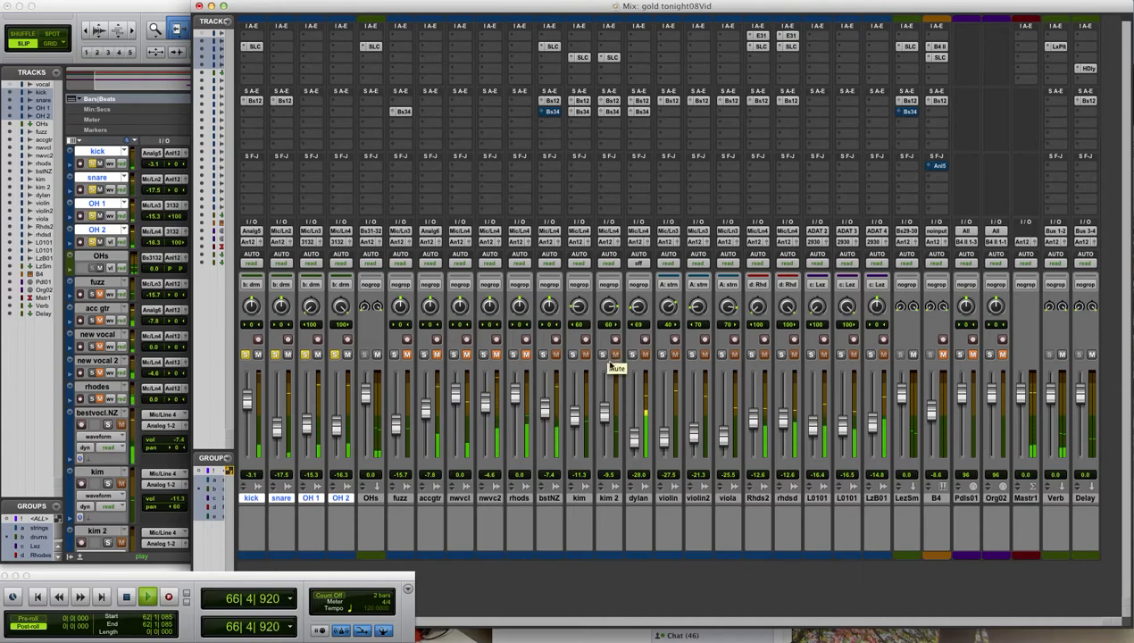
pyautogui.click(1058, 45)
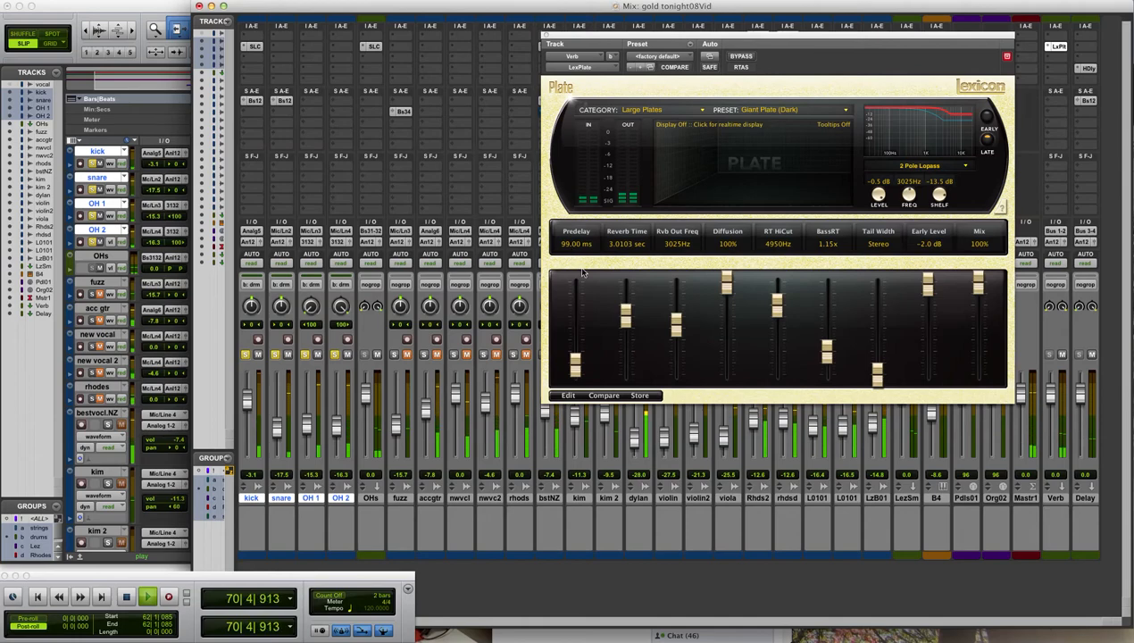
pyautogui.click(544, 37)
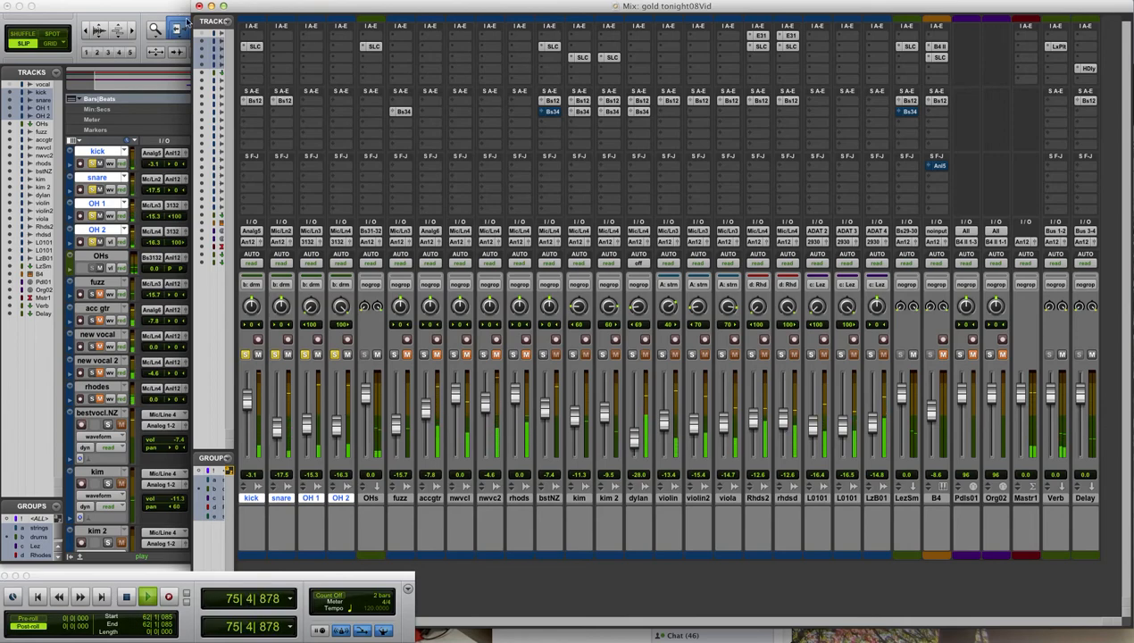
# Step: Stop playback, clear the solos on the drum tracks, and return to the Edit window
pyautogui.press('space')
pyautogui.hotkey('shift', 's')
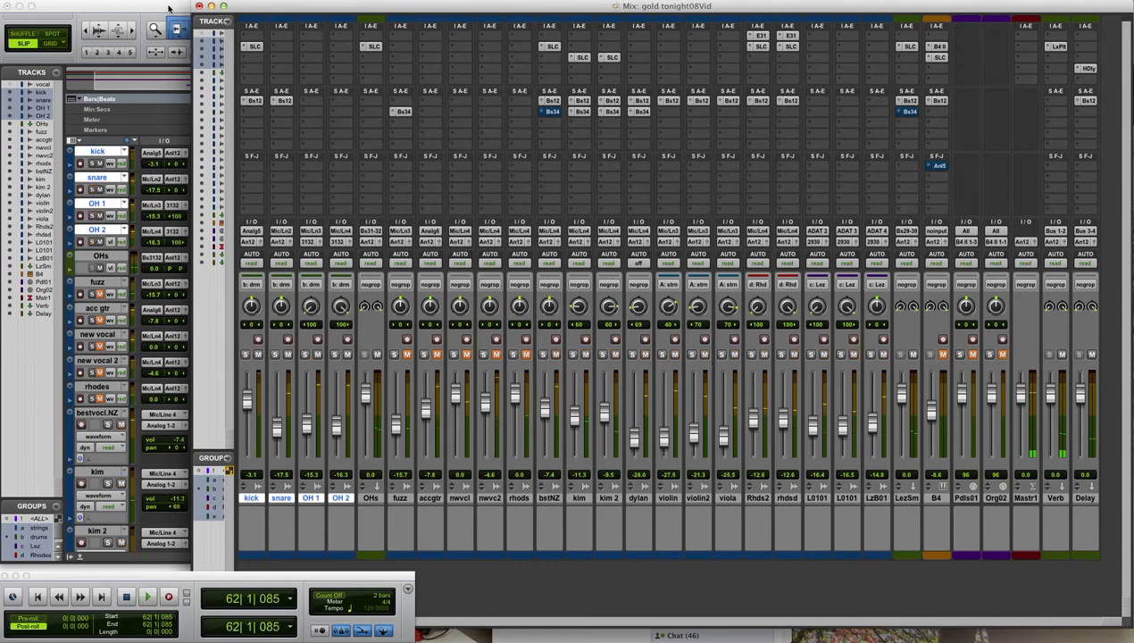
pyautogui.click(168, 8)
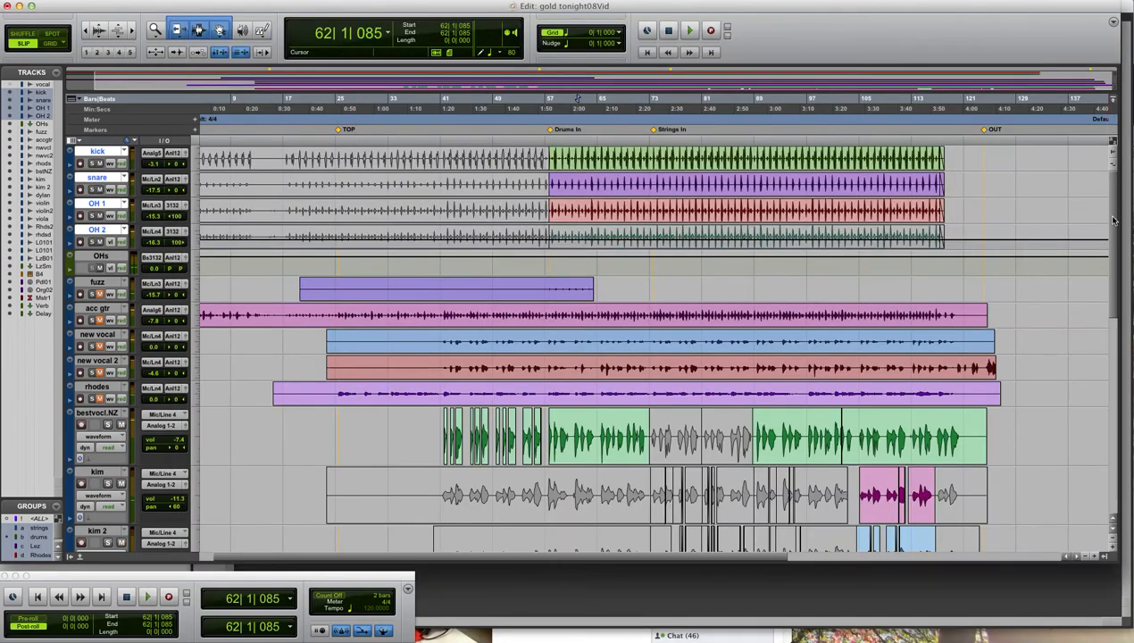
# Step: Solo Rhodes 2 and rhodes dbl, play from bar 25, add the LzTp and LezBotm tracks to the solo, and stop
pyautogui.scroll(-15, 1113, 220)
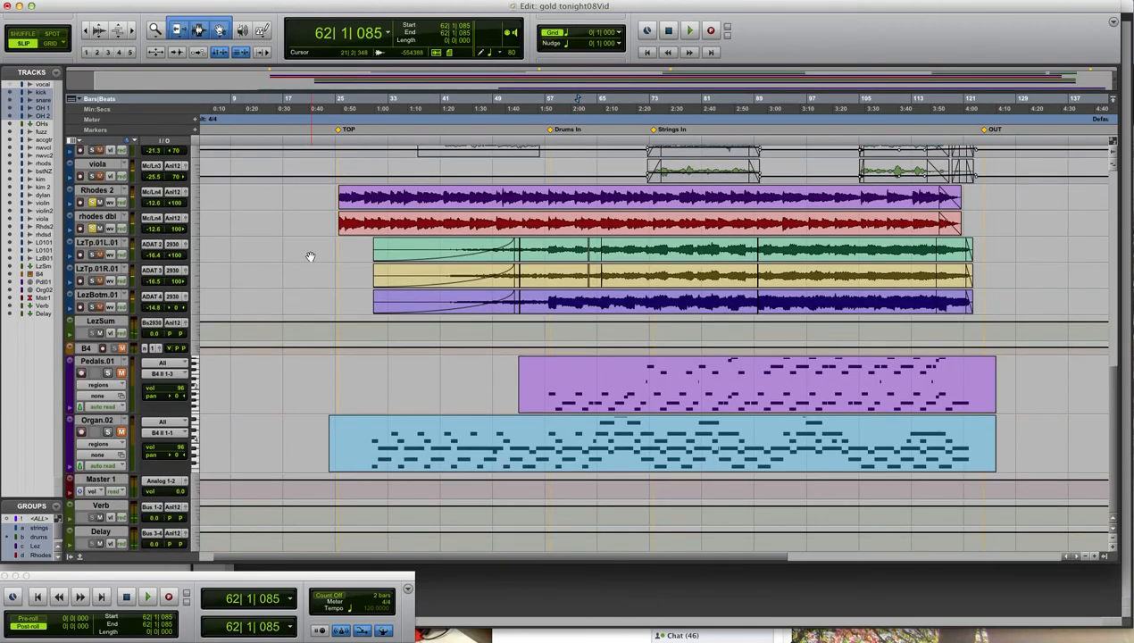
pyautogui.click(339, 247)
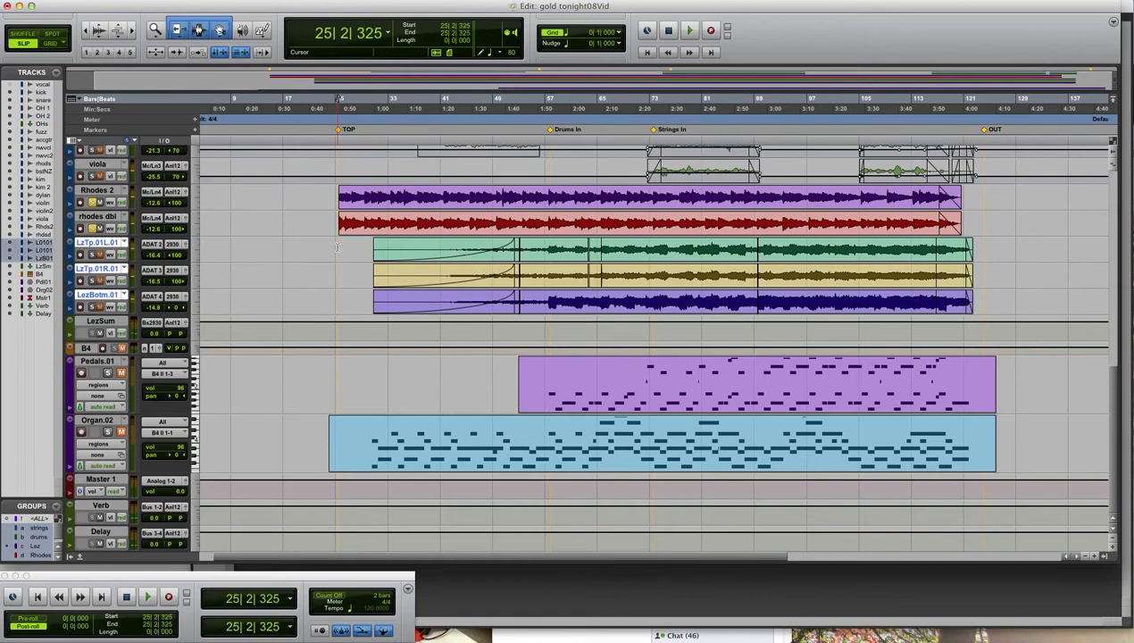
pyautogui.press('space')
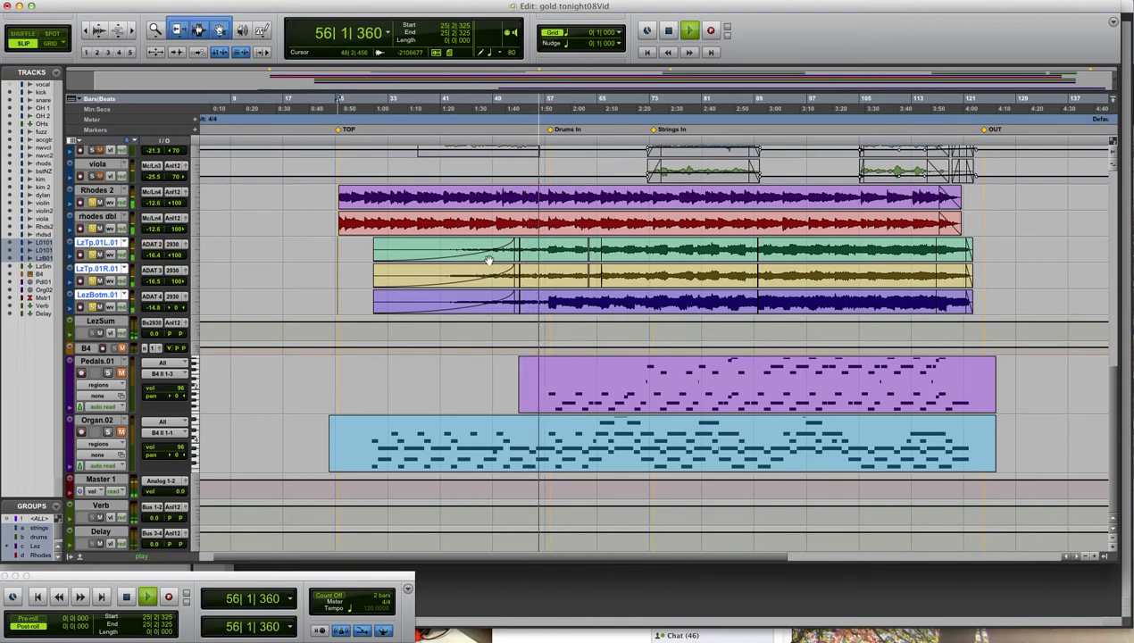
pyautogui.press('space')
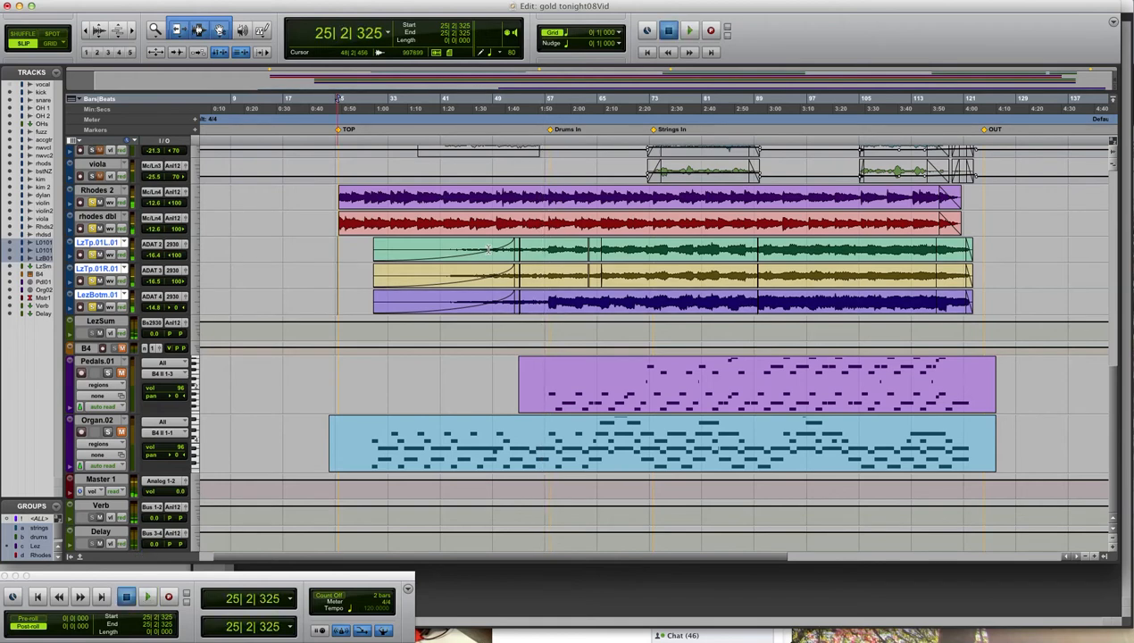
# Step: Play only the LzTp and LezBotm tracks soloed from bar 48, and mute the Verb track in the mixer
pyautogui.click(488, 98)
pyautogui.press('space')
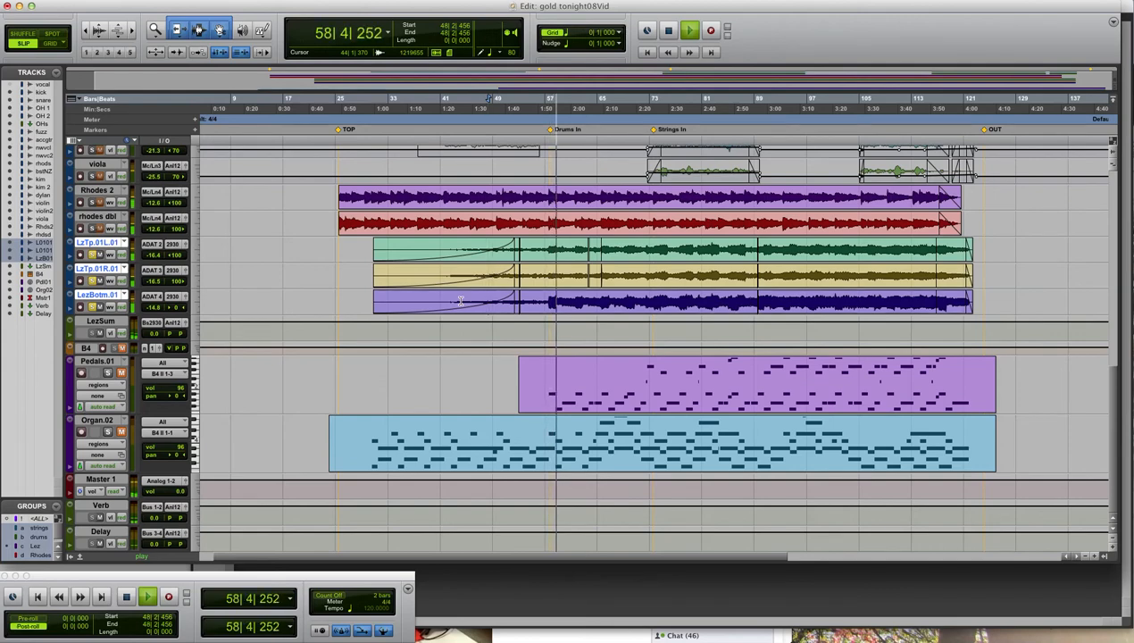
pyautogui.press('super+equal')
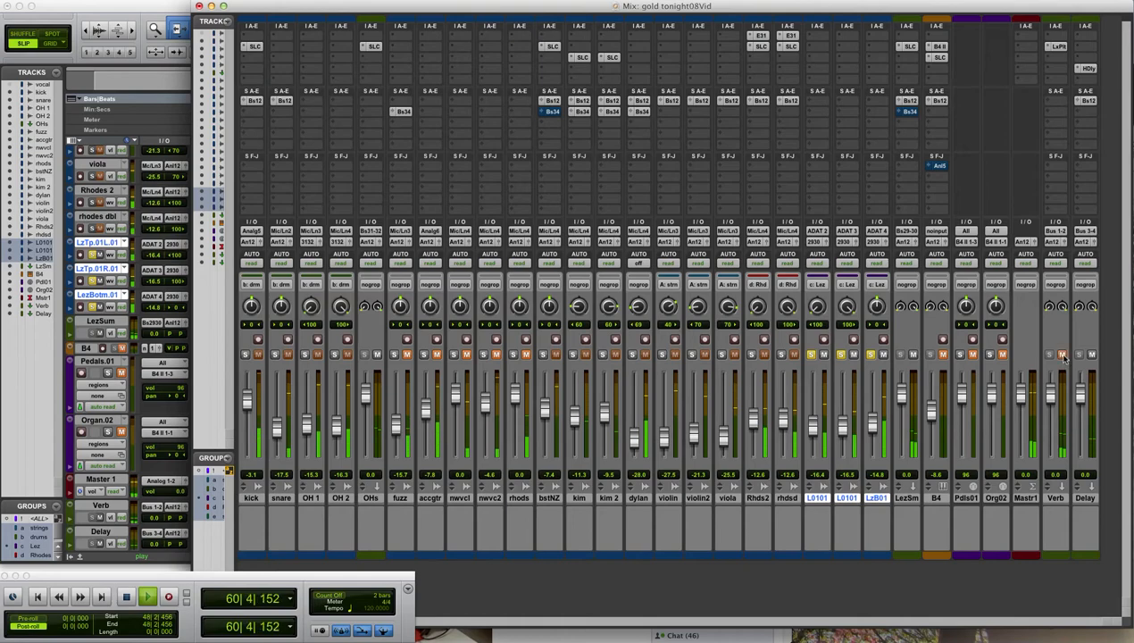
pyautogui.press('super+equal')
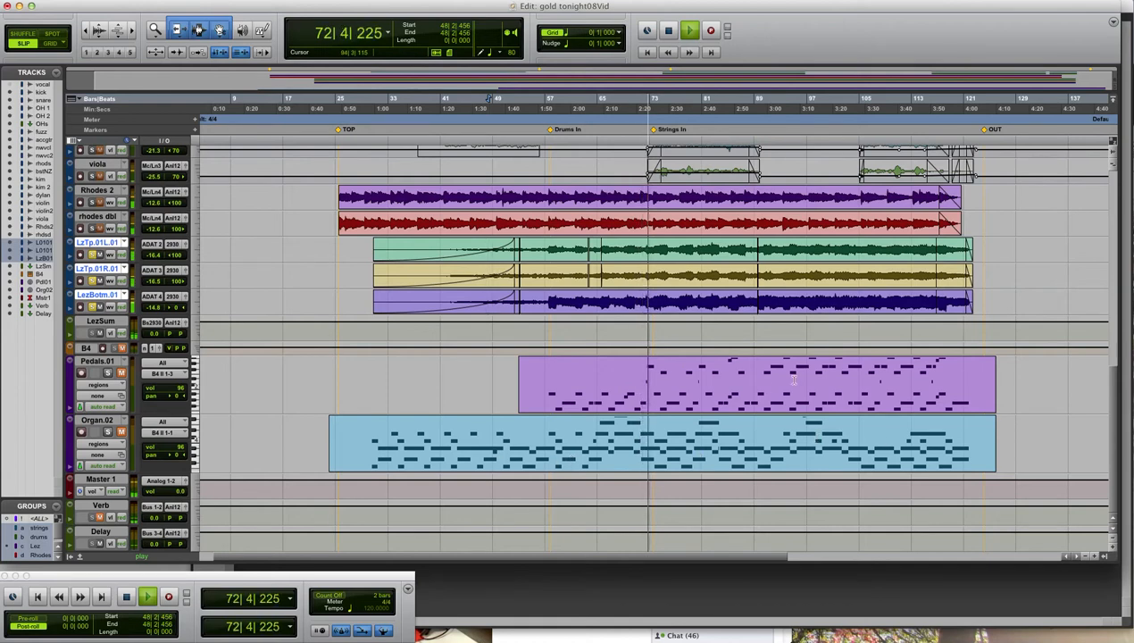
# Step: Select the entire MIDI clip on the Pedals.01 track
pyautogui.click(738, 386)
pyautogui.doubleClick(738, 385)
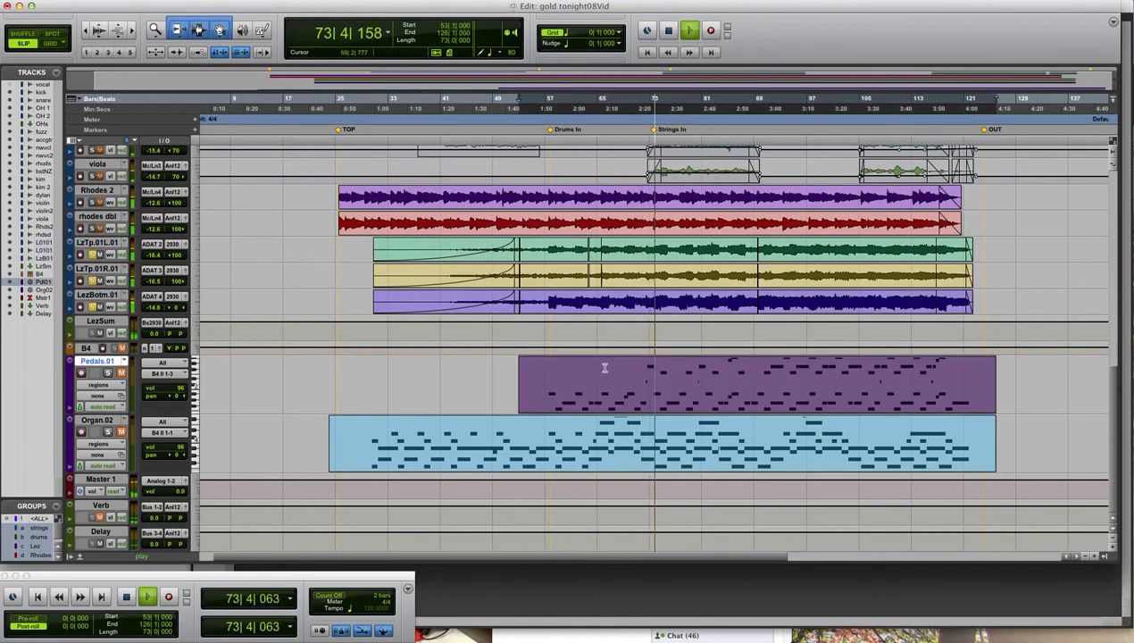
# Step: Select the entire MIDI clip on the Organ.02 track and stop playback
pyautogui.click(590, 434)
pyautogui.doubleClick(591, 434)
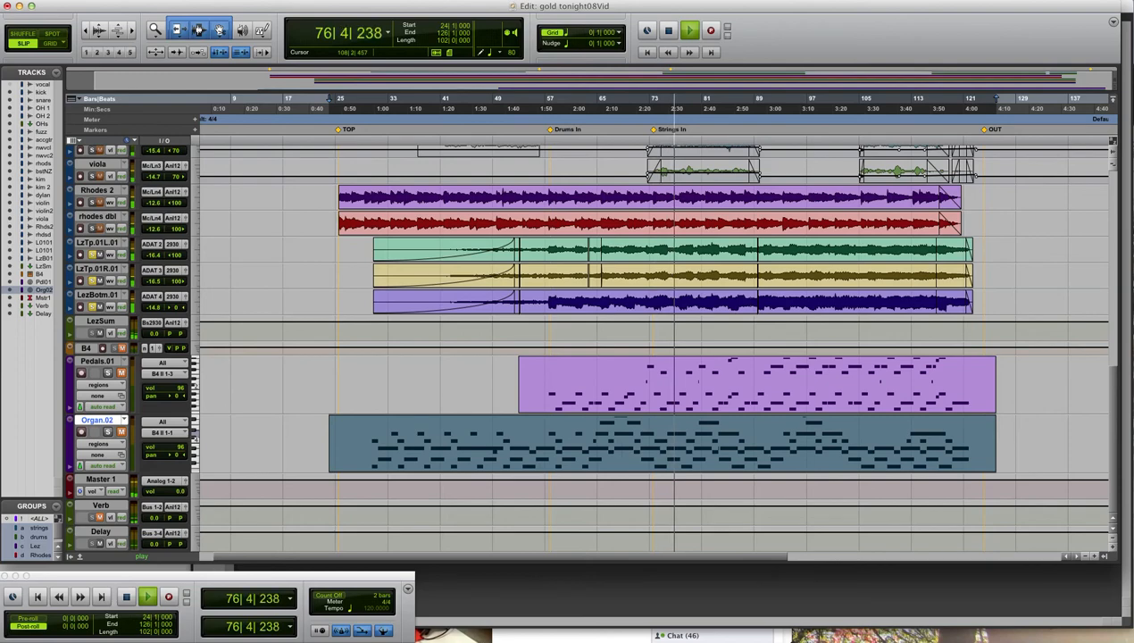
pyautogui.scroll(5, 1110, 378)
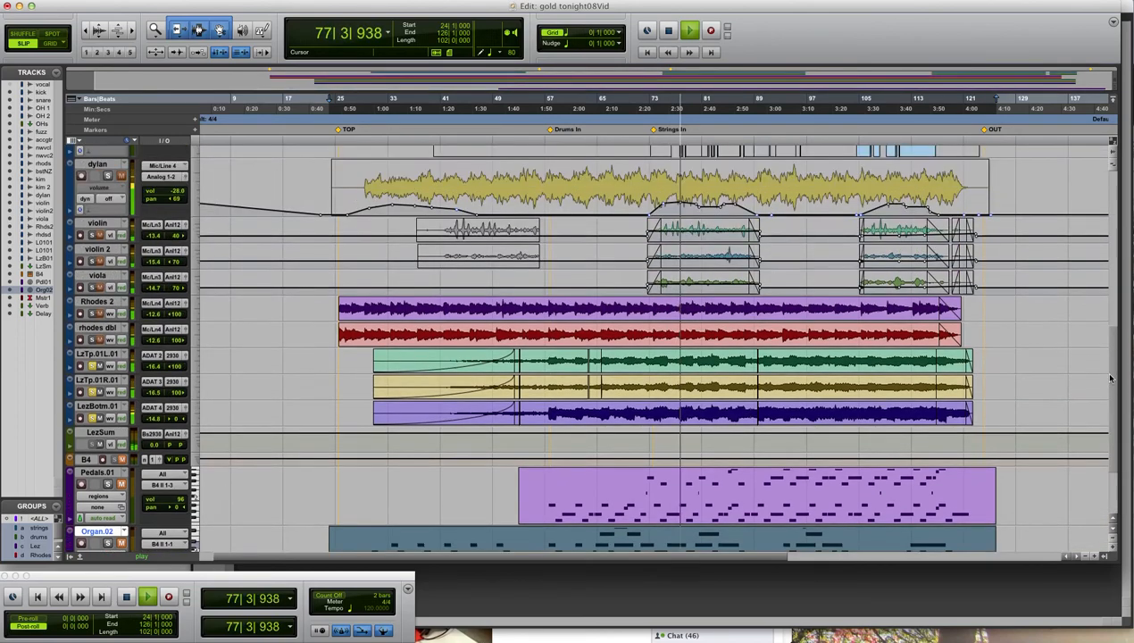
pyautogui.scroll(2, 1110, 379)
pyautogui.press('space')
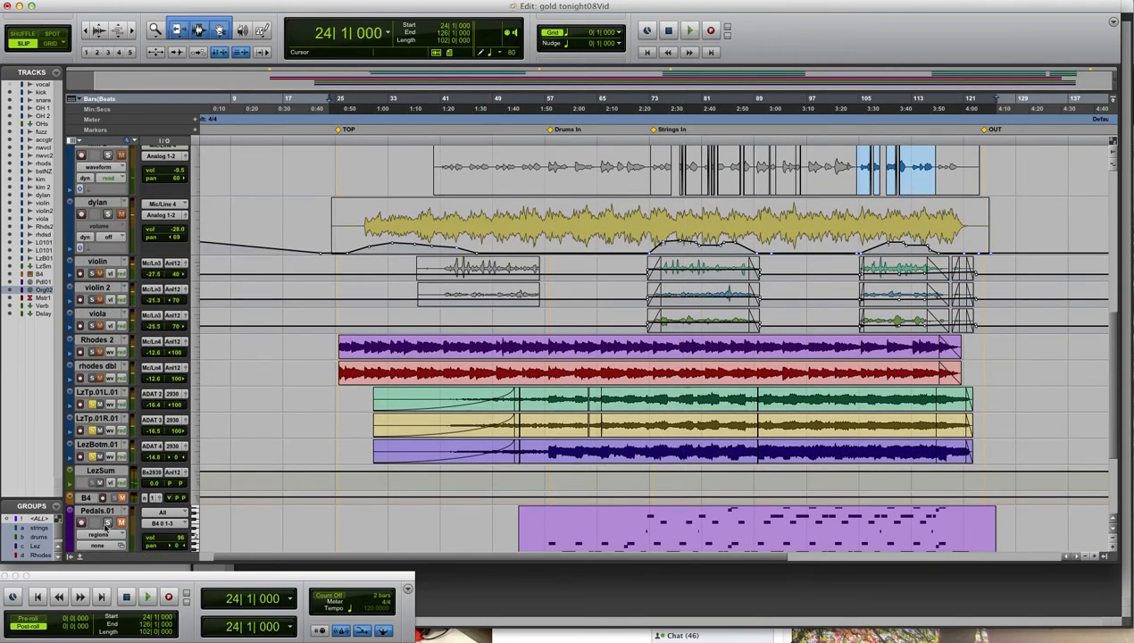
# Step: Clear the solos on the LzTp and LezBotm tracks, solo the track just above violin, and play from bar 31
pyautogui.scroll(-6, 1112, 361)
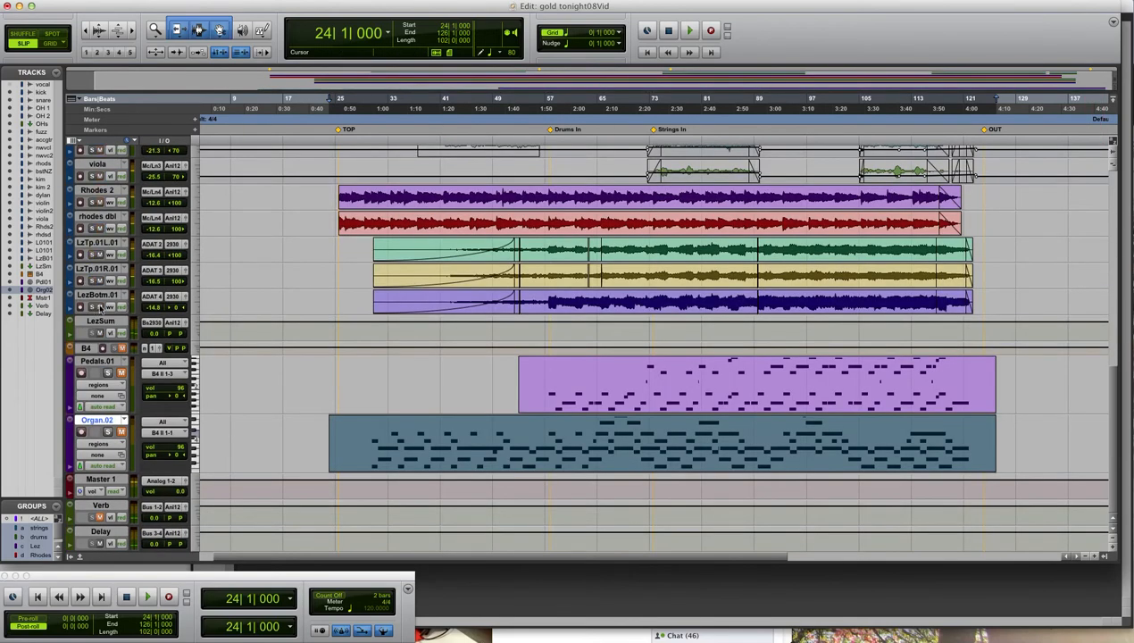
pyautogui.moveTo(1115, 391); pyautogui.dragTo(1120, 308)
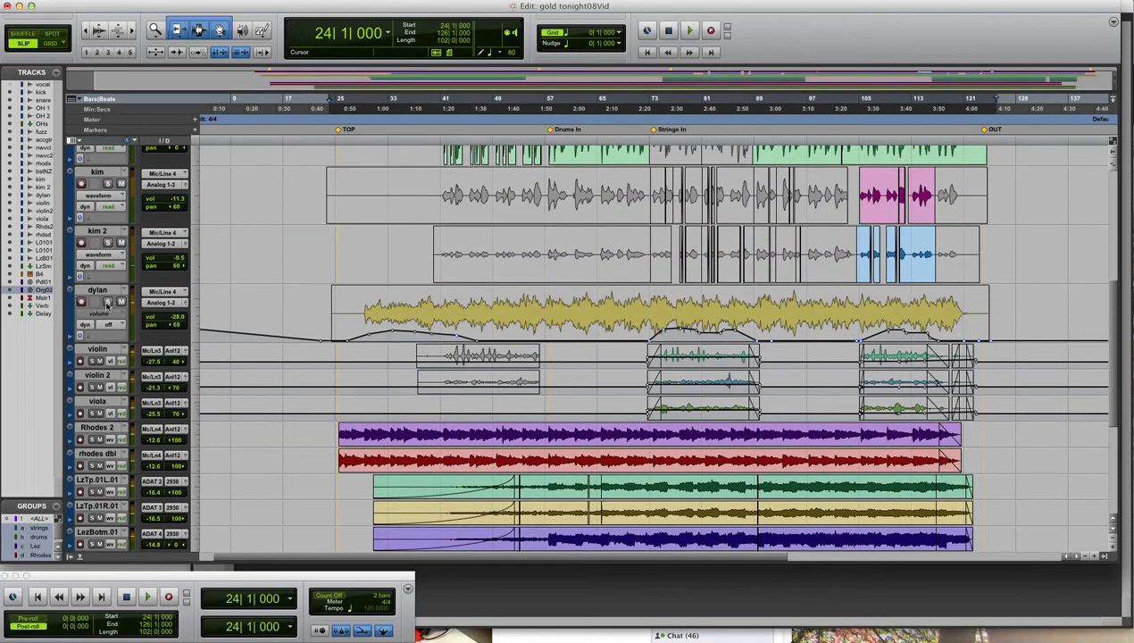
pyautogui.click(373, 308)
pyautogui.press('space')
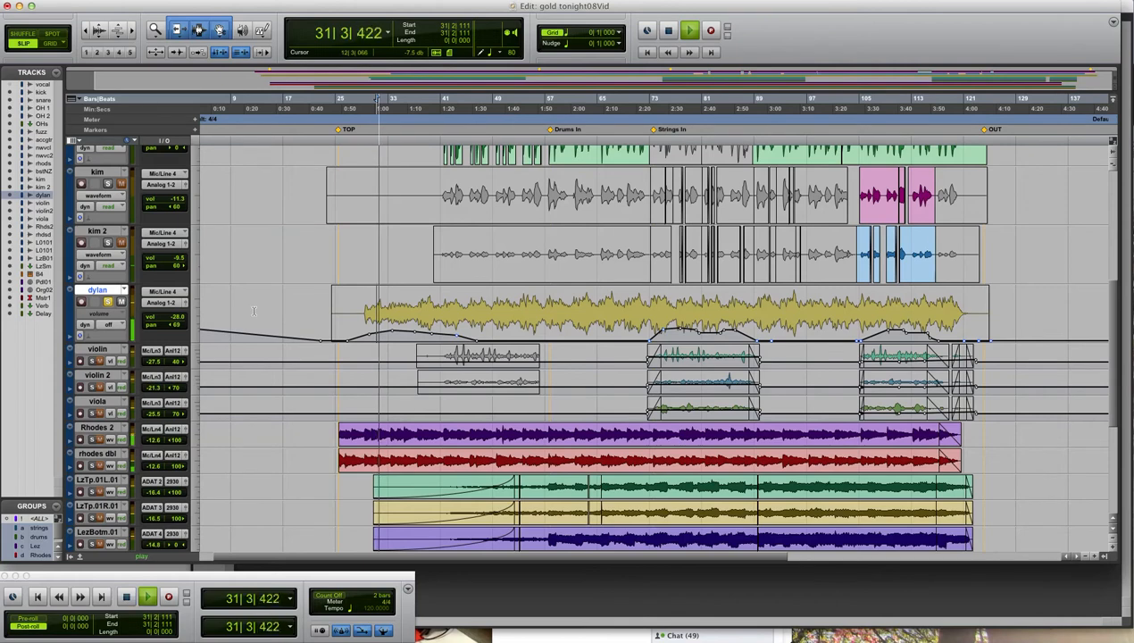
# Step: Raise the volume of the track above violin to -13.0 and mute its Bus 1-2 and Bus 3-4 sends in the mixer
pyautogui.click(165, 317)
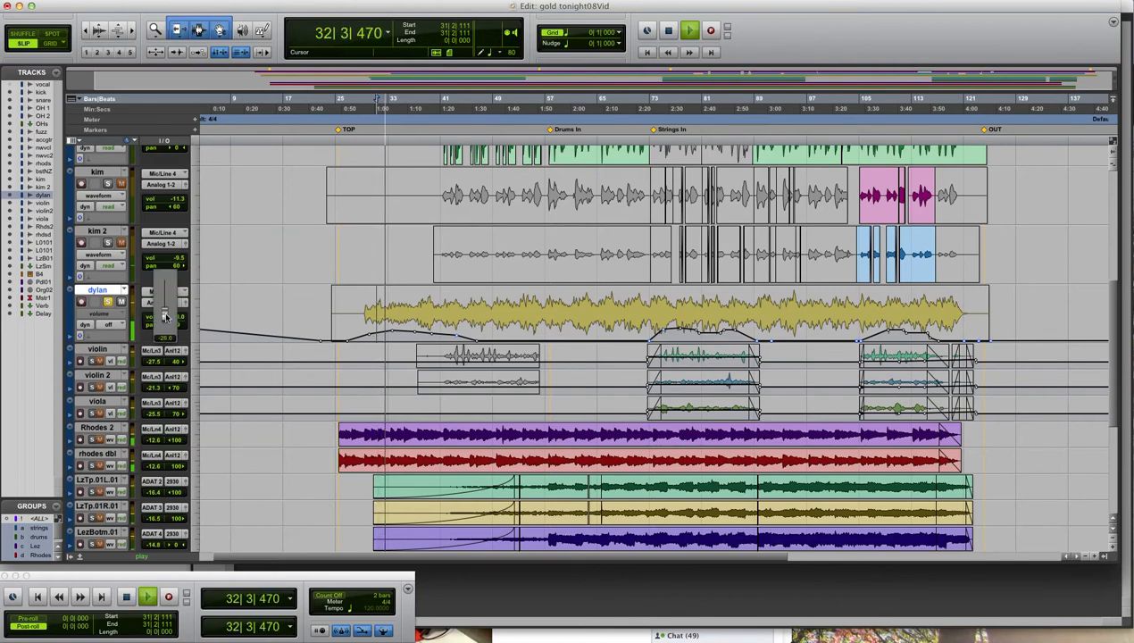
pyautogui.moveTo(164, 317); pyautogui.dragTo(167, 308)
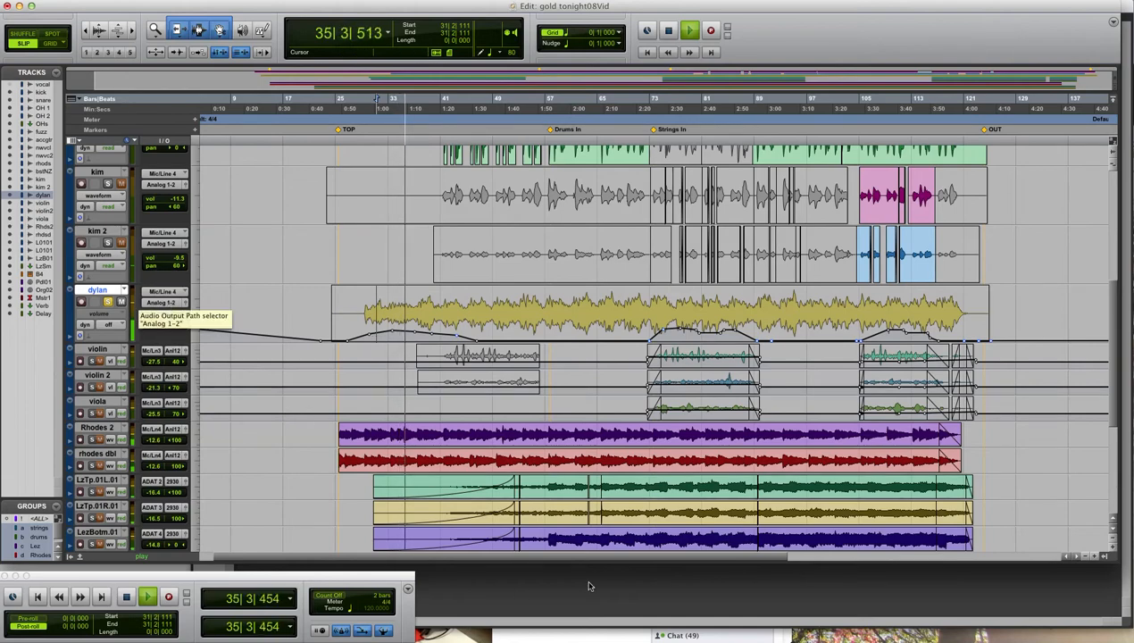
pyautogui.press('super+equal')
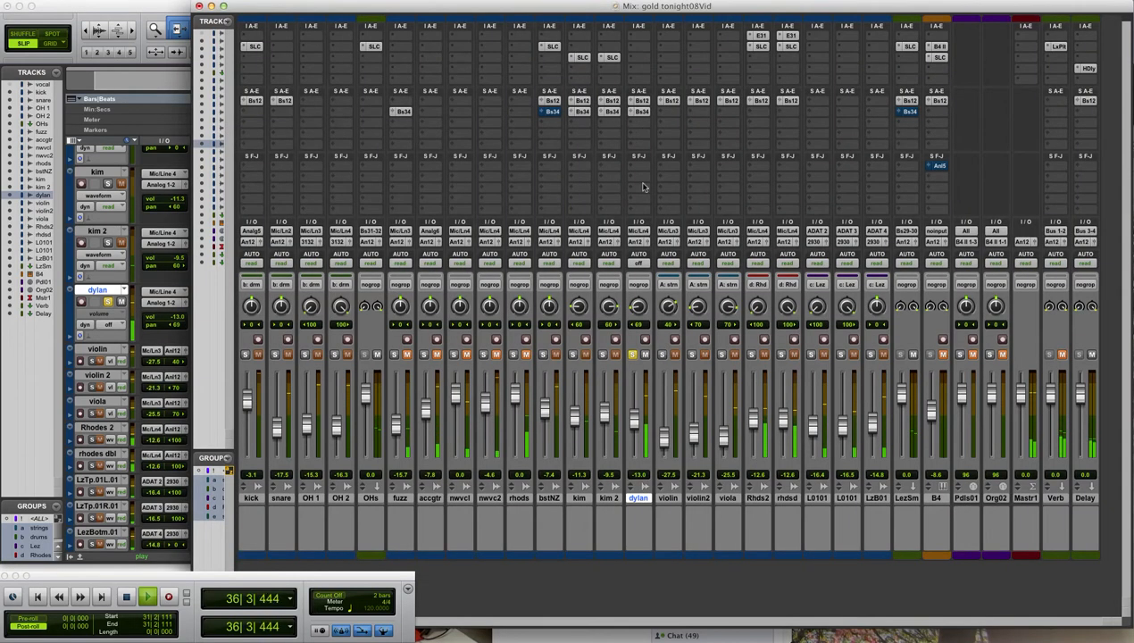
pyautogui.click(642, 112)
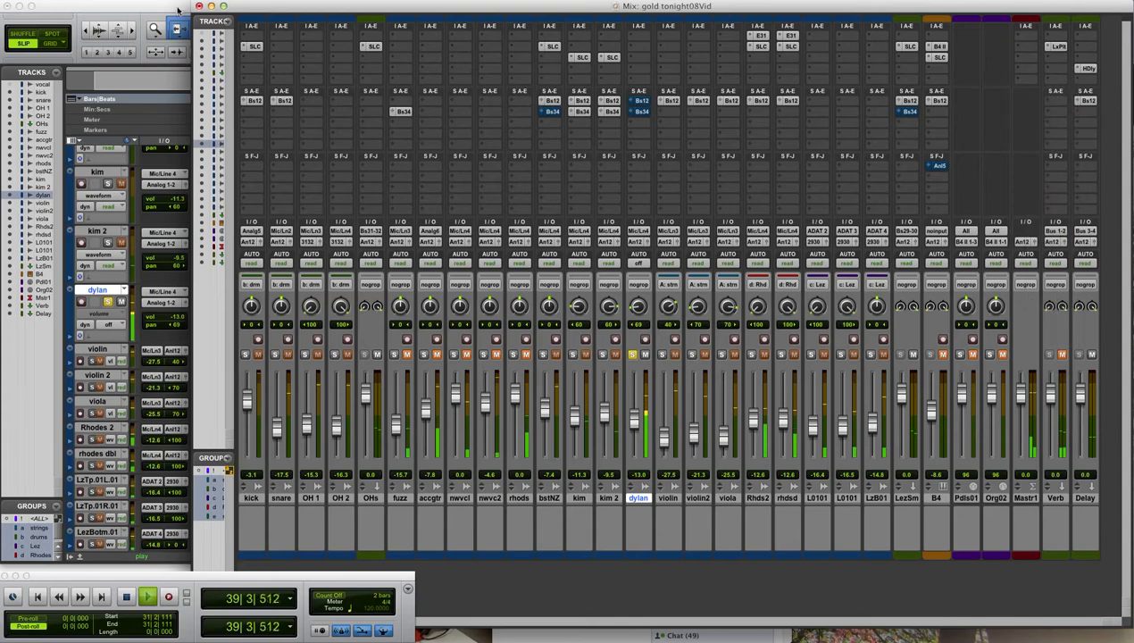
pyautogui.press('super+equal')
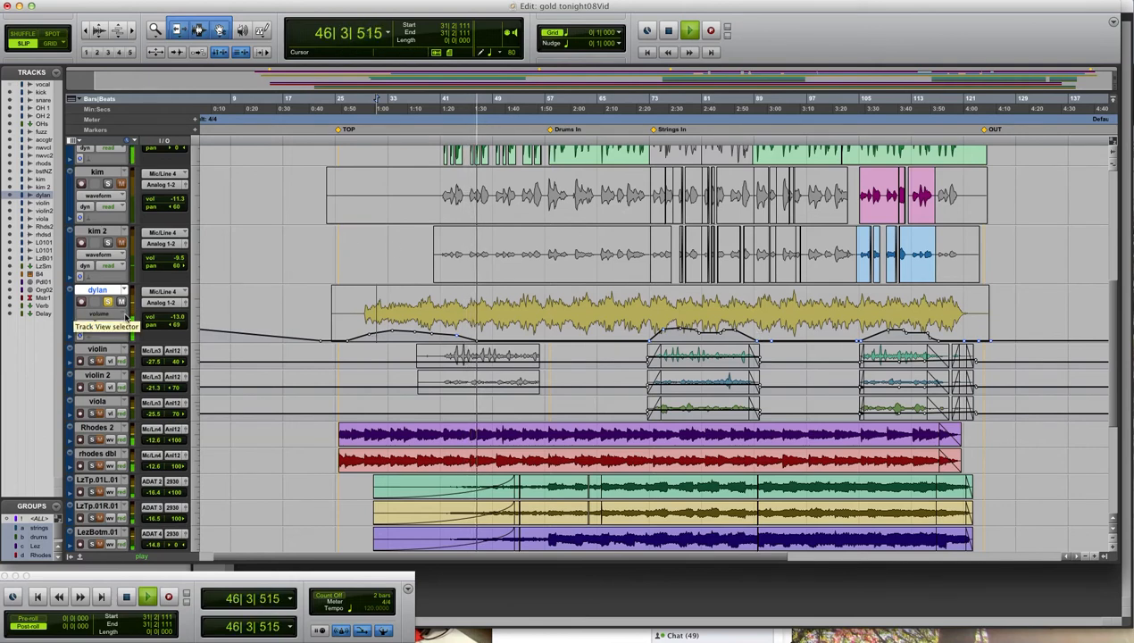
# Step: Stop playback, set the automation mode of the track above violin to read, and play from bar 30
pyautogui.press('space')
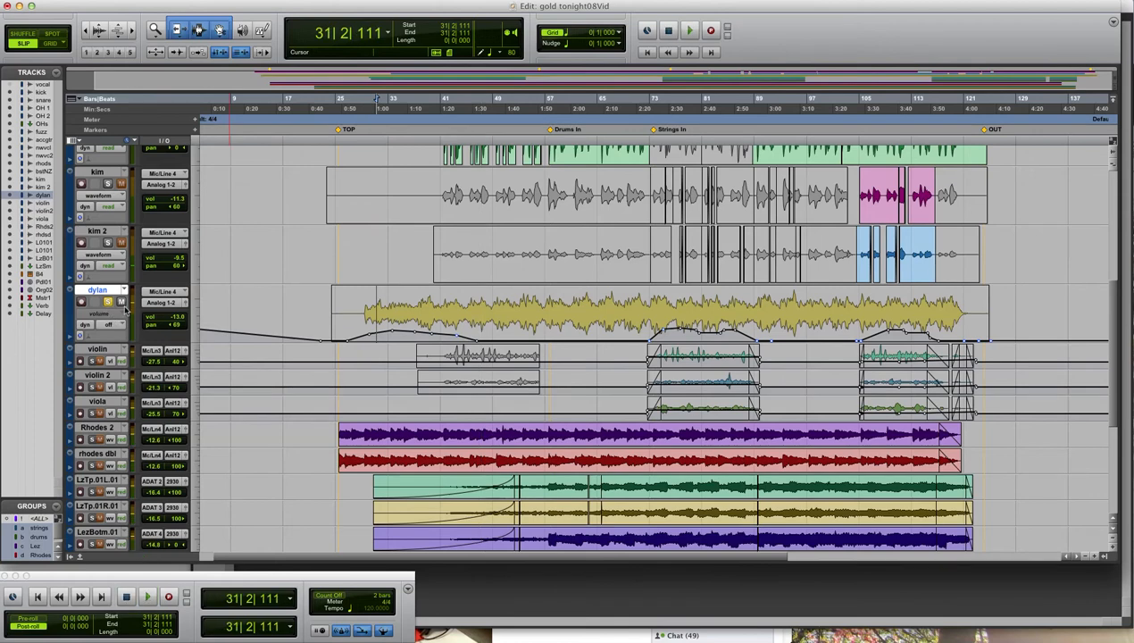
pyautogui.click(117, 324)
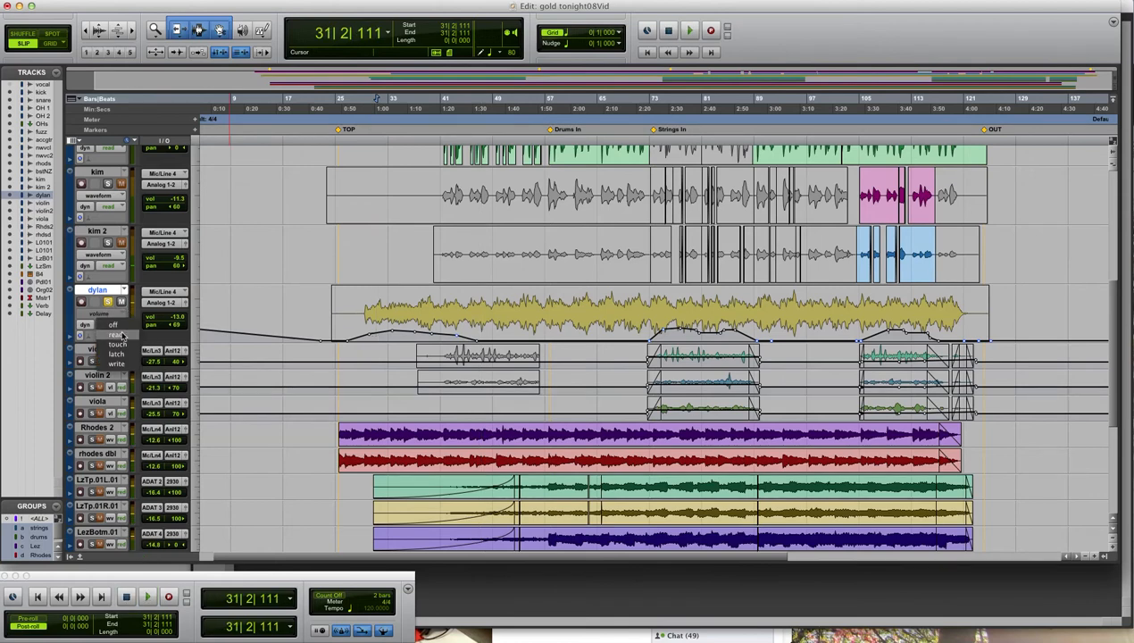
pyautogui.click(123, 335)
pyautogui.click(375, 309)
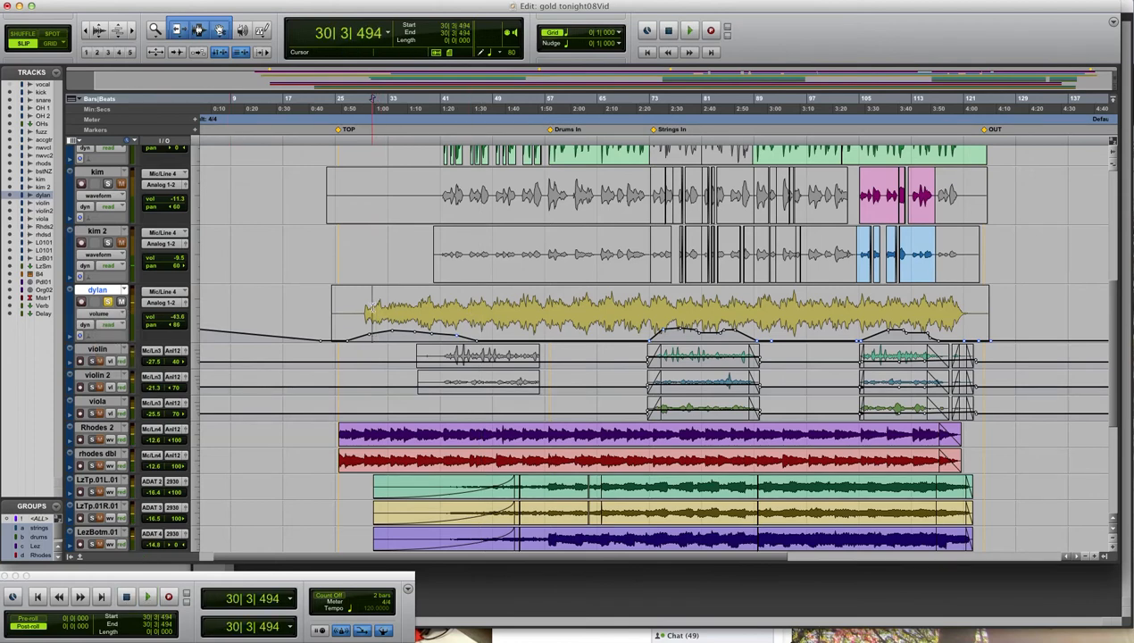
pyautogui.press('space')
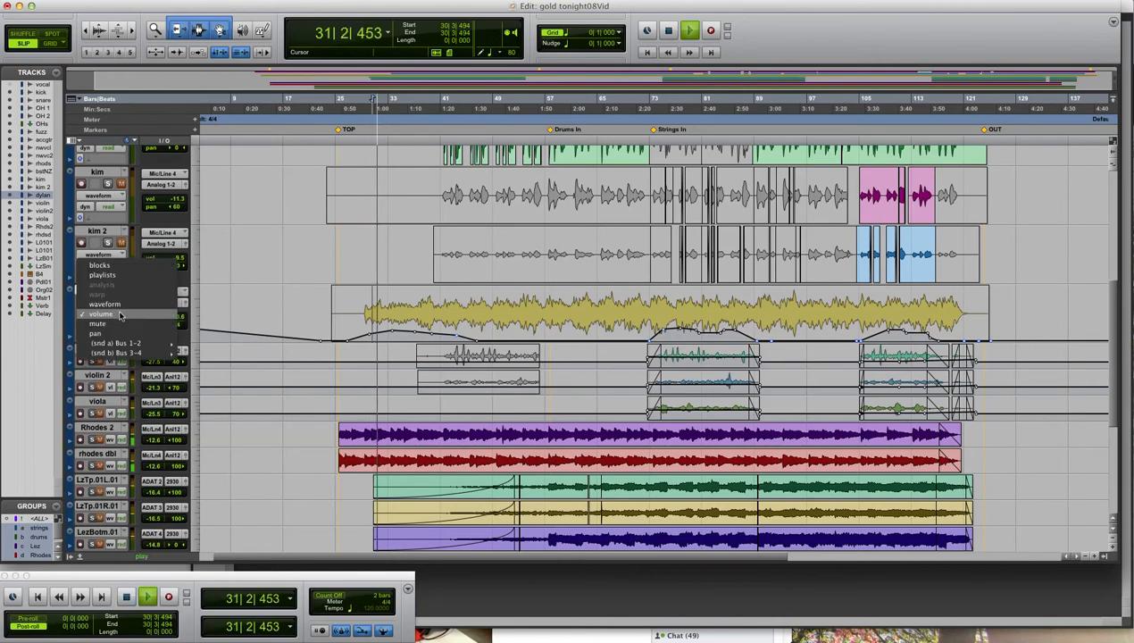
# Step: Show the pan automation on the track above violin and inspect its moves closely around bar 34 during playback
pyautogui.click(114, 337)
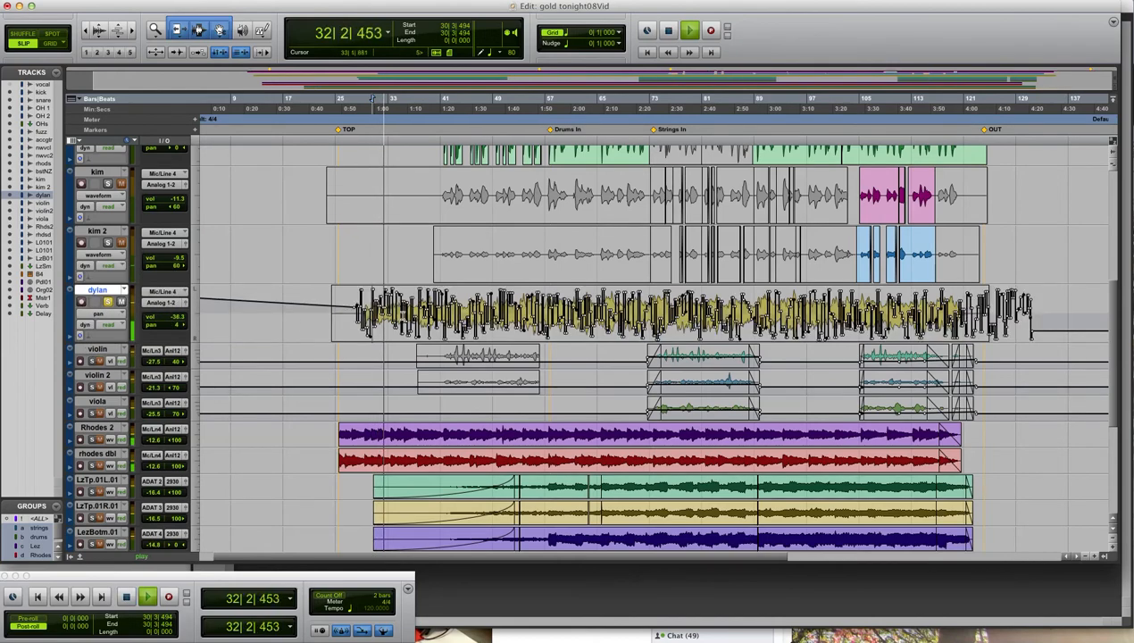
pyautogui.click(395, 316)
pyautogui.press('super+]')
pyautogui.press('super+]')
pyautogui.press('super+]')
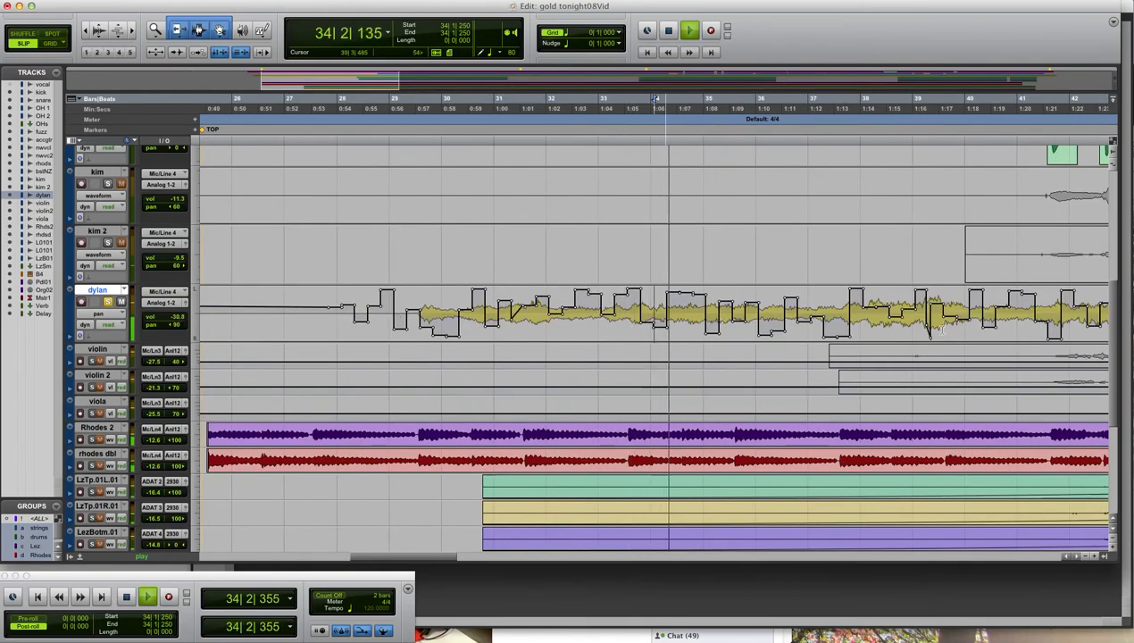
pyautogui.press('super+[')
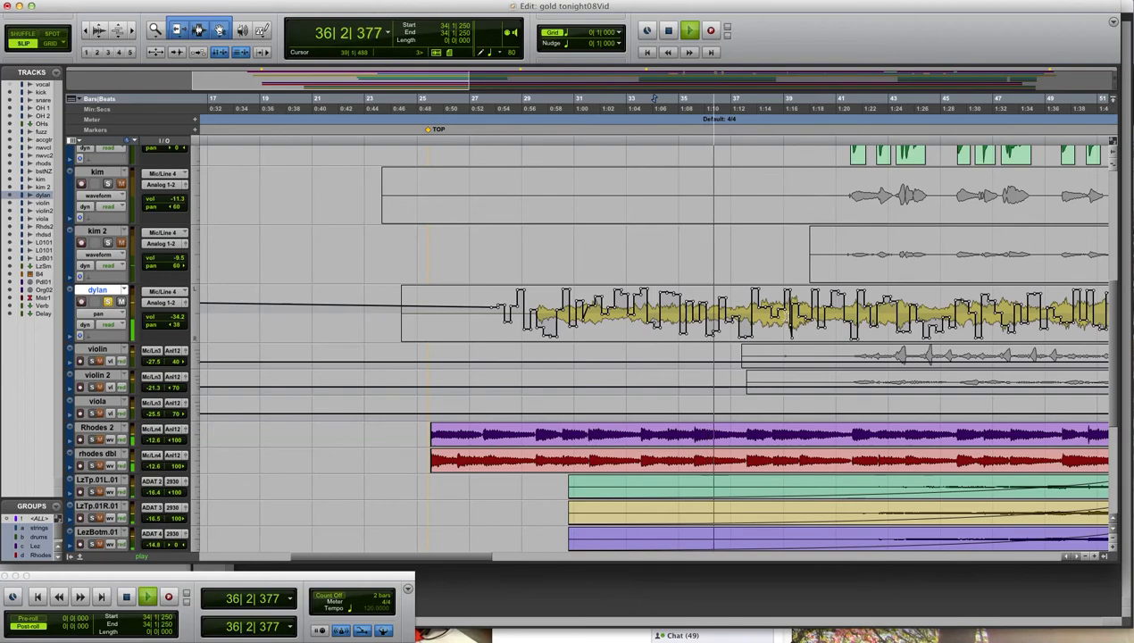
pyautogui.press('super+[')
pyautogui.press('super+[')
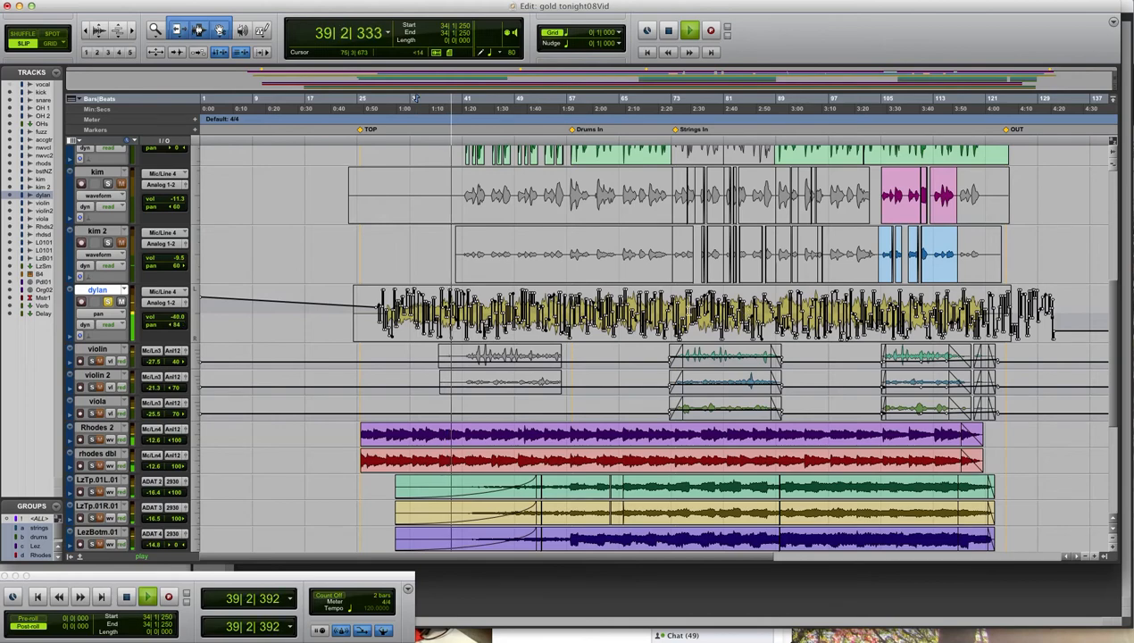
# Step: Restart playback from bar 75 and unmute the Bus 1-2 and Bus 3-4 sends of the soloed track in the mixer
pyautogui.press('space')
pyautogui.press('space')
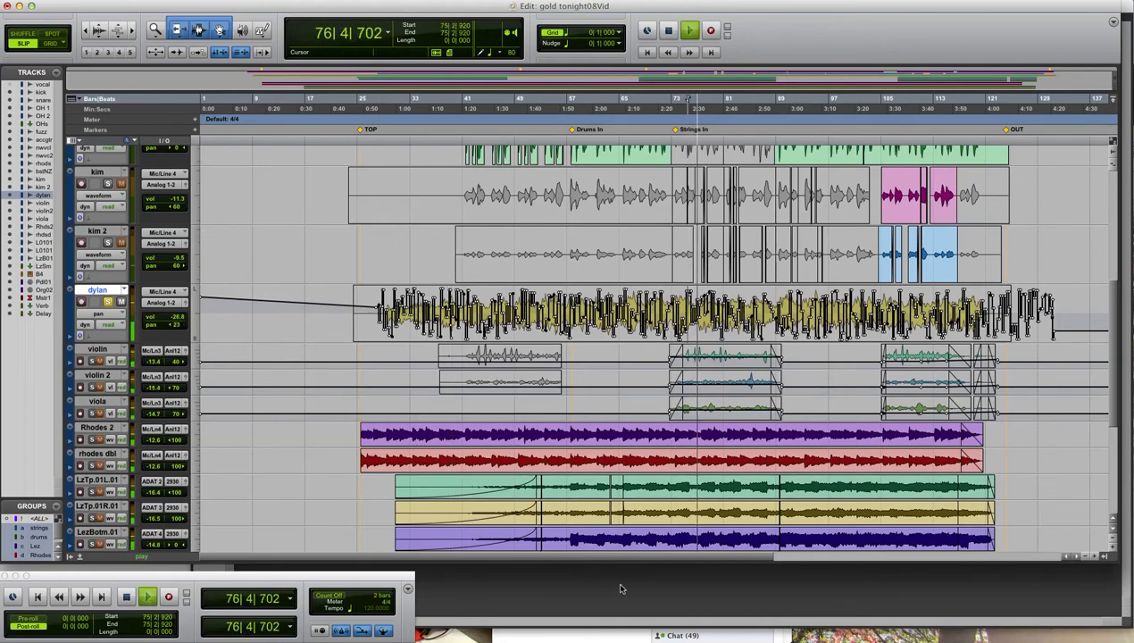
pyautogui.press('super+equal')
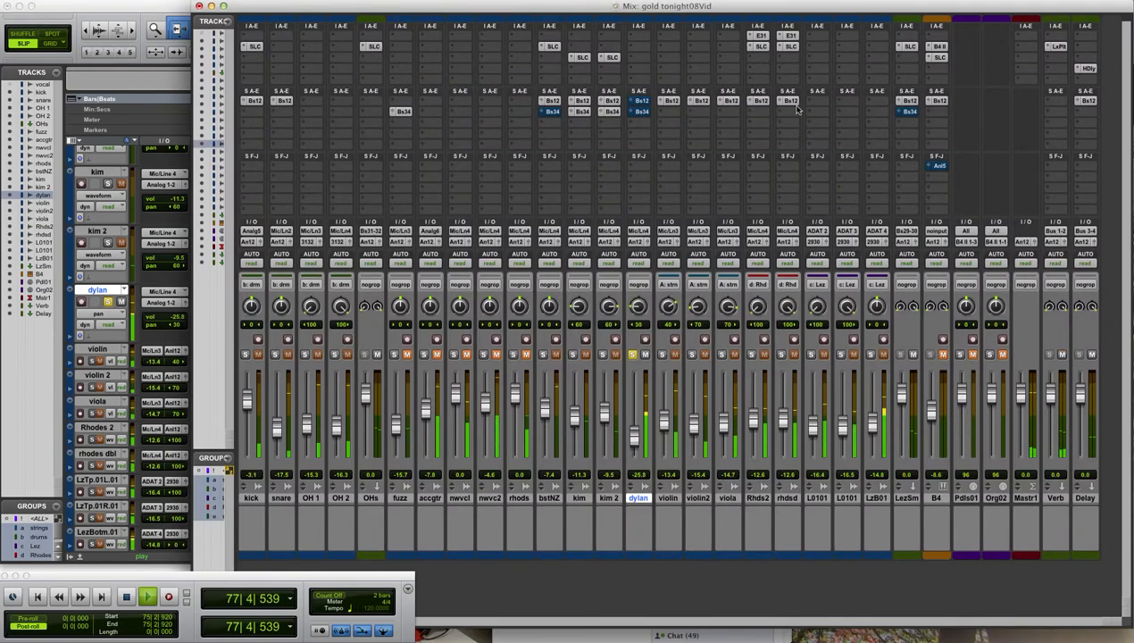
pyautogui.click(640, 102)
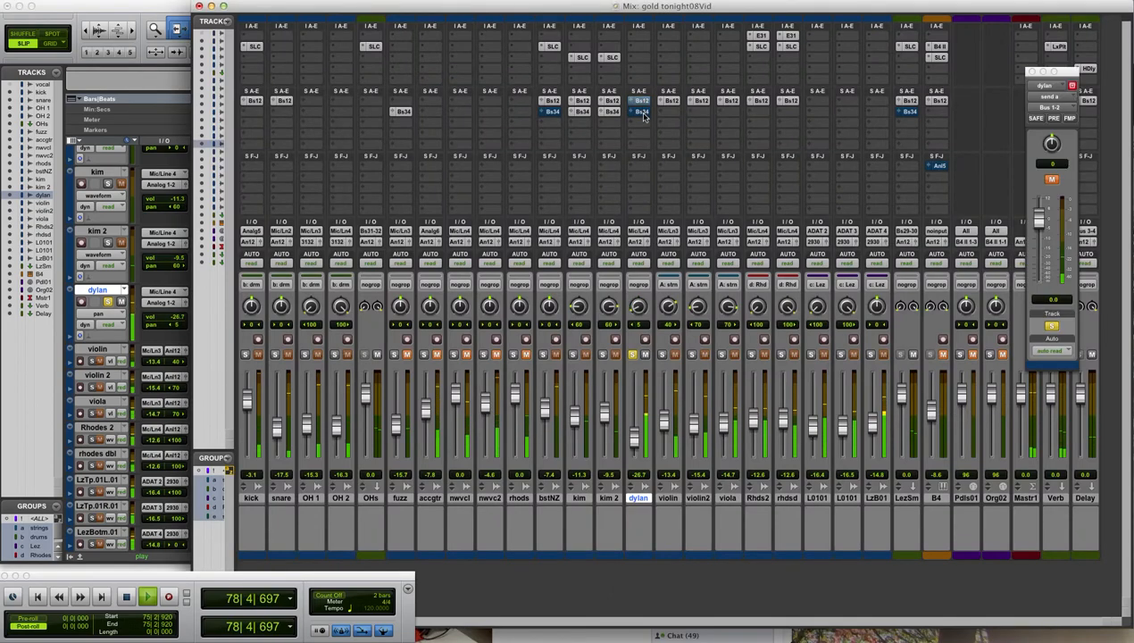
pyautogui.click(643, 111)
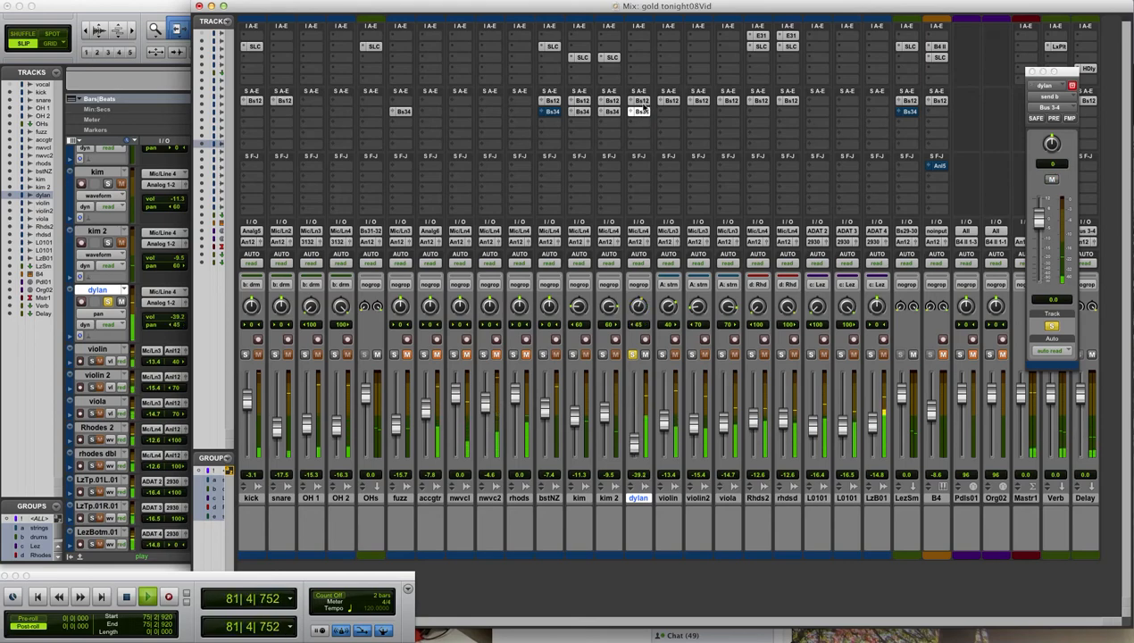
# Step: Mute the Bus 1-2 sends on kick and snare, close the send window, and return to the Edit window
pyautogui.click(284, 102)
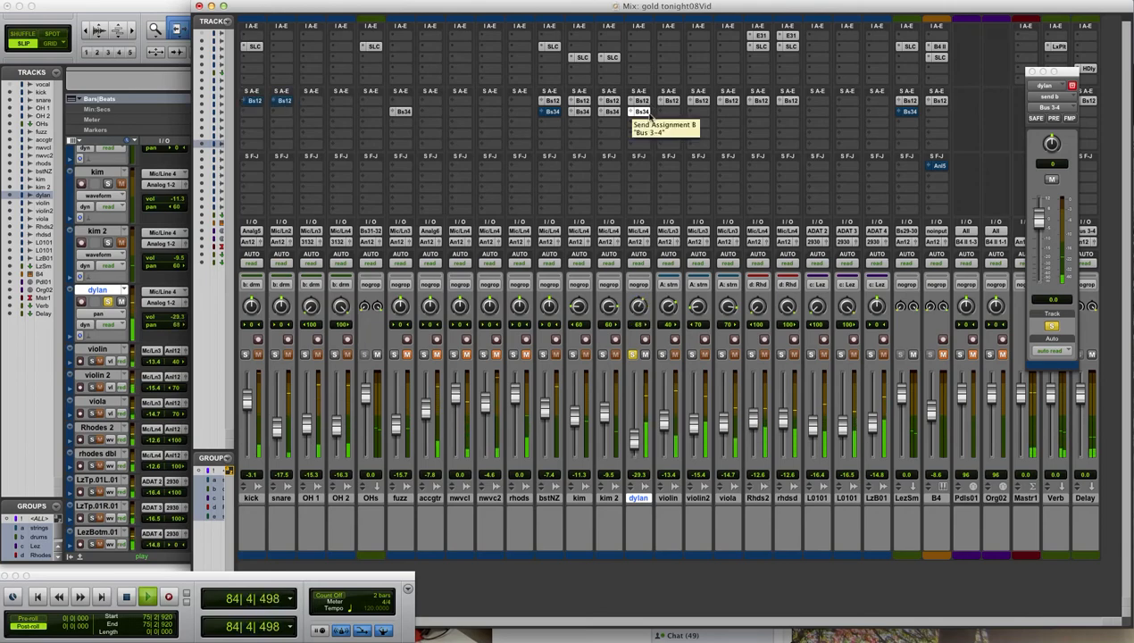
pyautogui.click(1031, 70)
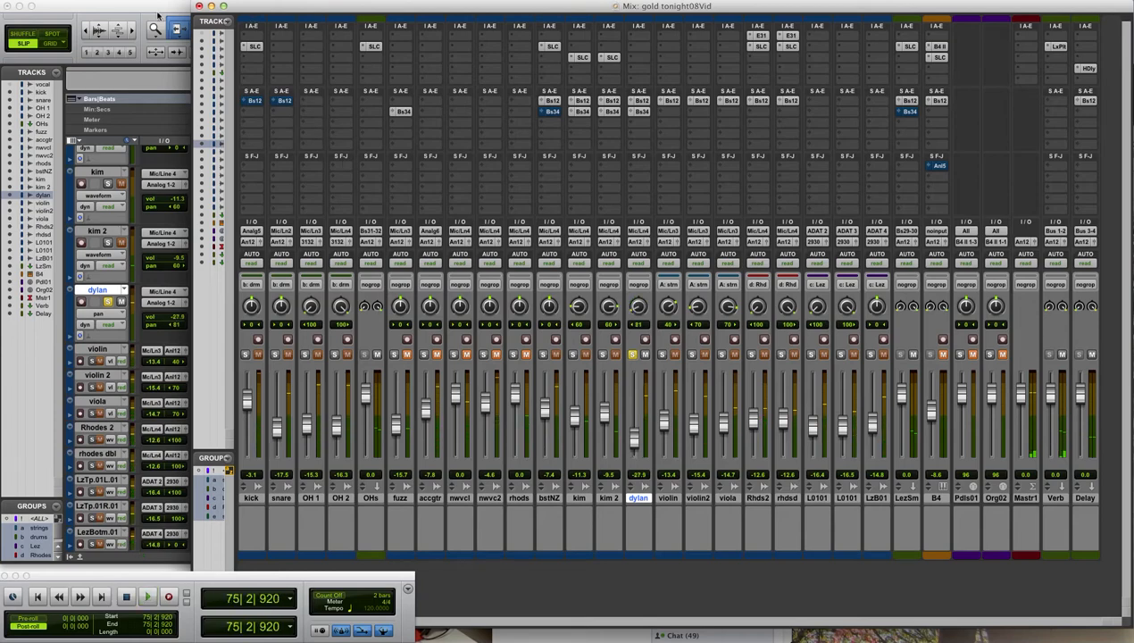
pyautogui.press('super+equal')
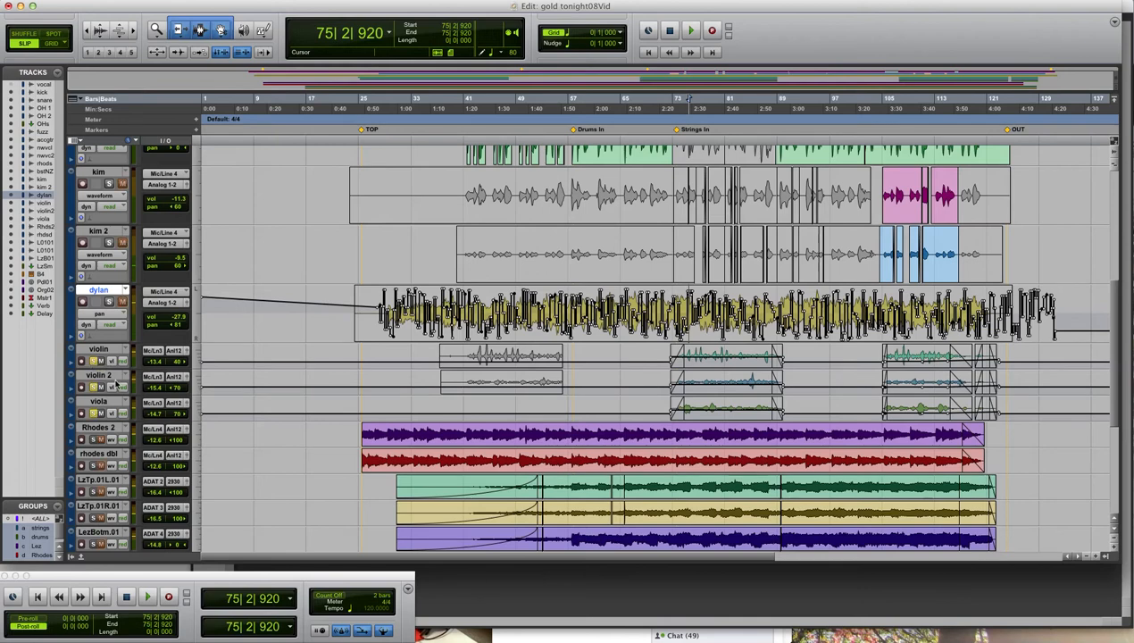
# Step: Play the violin, violin 2 and viola tracks soloed from bar 75, and stop
pyautogui.moveTo(690, 364); pyautogui.dragTo(688, 409)
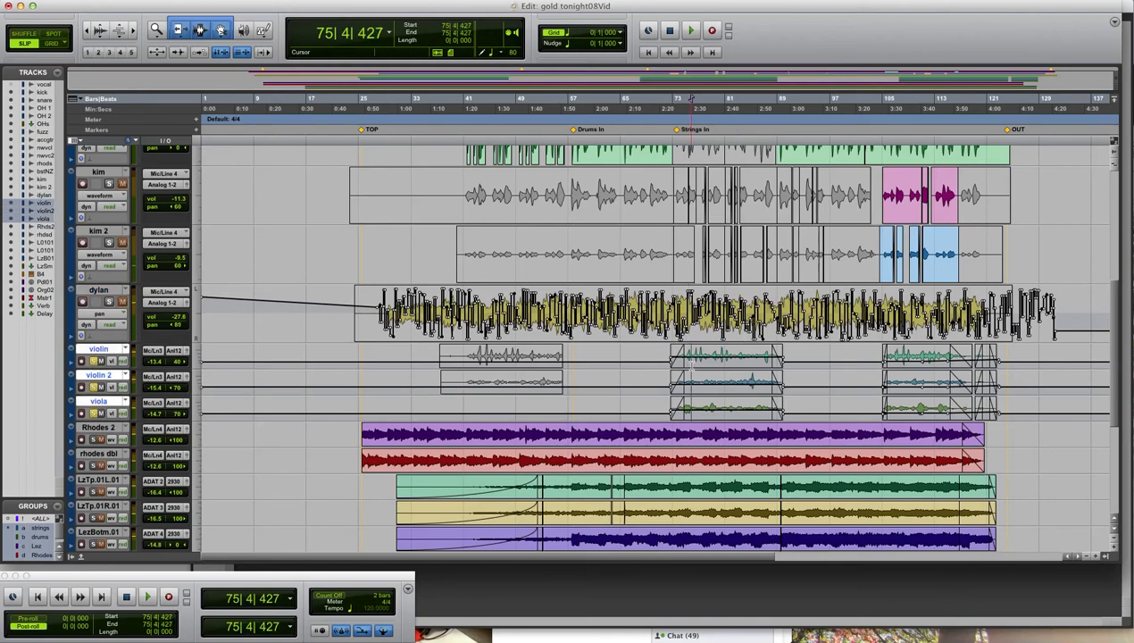
pyautogui.press('space')
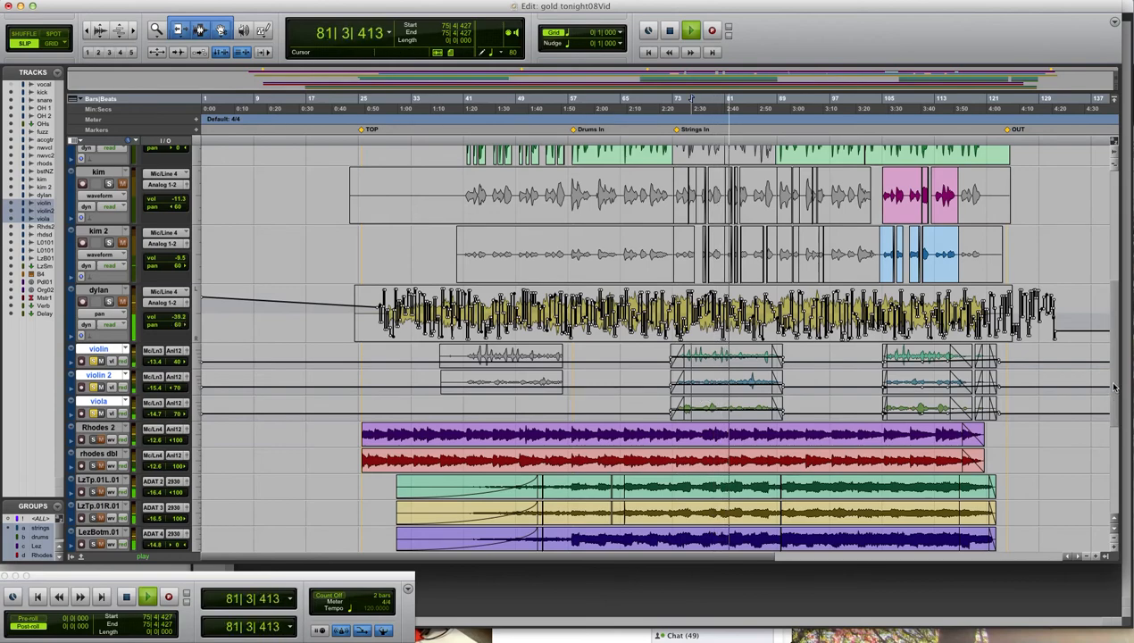
pyautogui.scroll(2, 1111, 373)
pyautogui.scroll(2, 1111, 373)
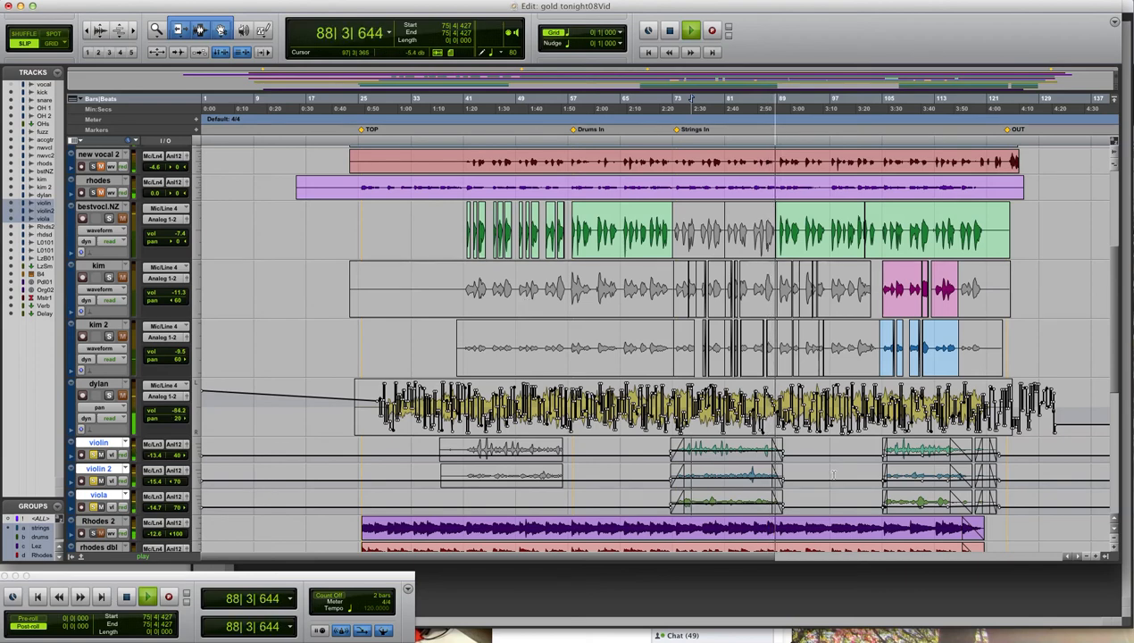
pyautogui.press('space')
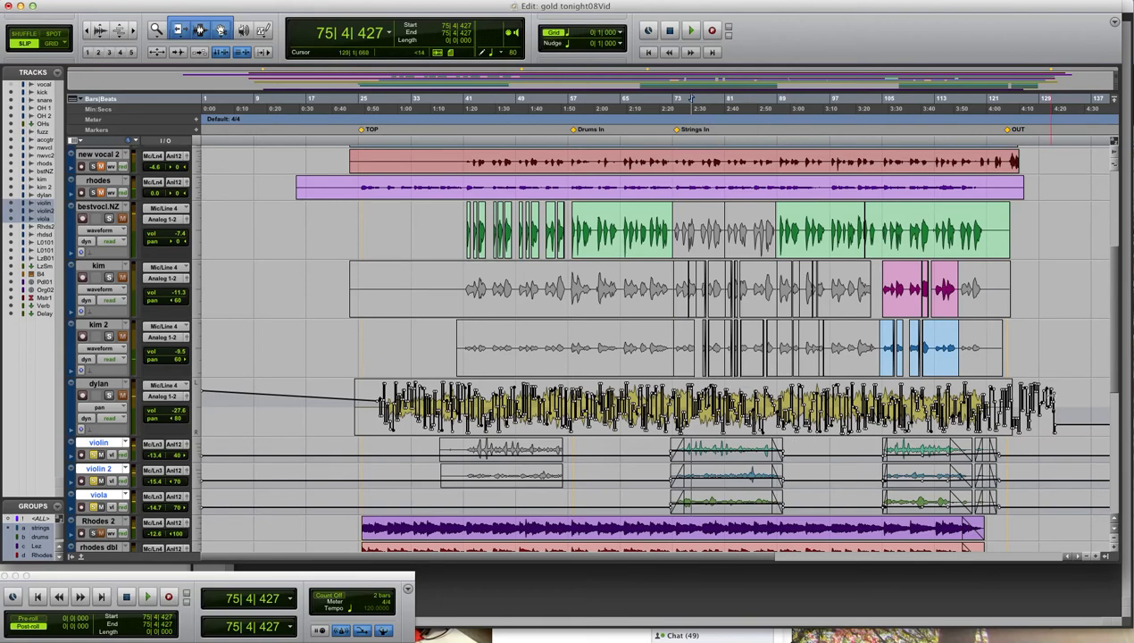
# Step: Play from bar 104, add the two tracks directly below bestvocl.NZ to the solo, and stop
pyautogui.moveTo(1114, 361); pyautogui.dragTo(1113, 366)
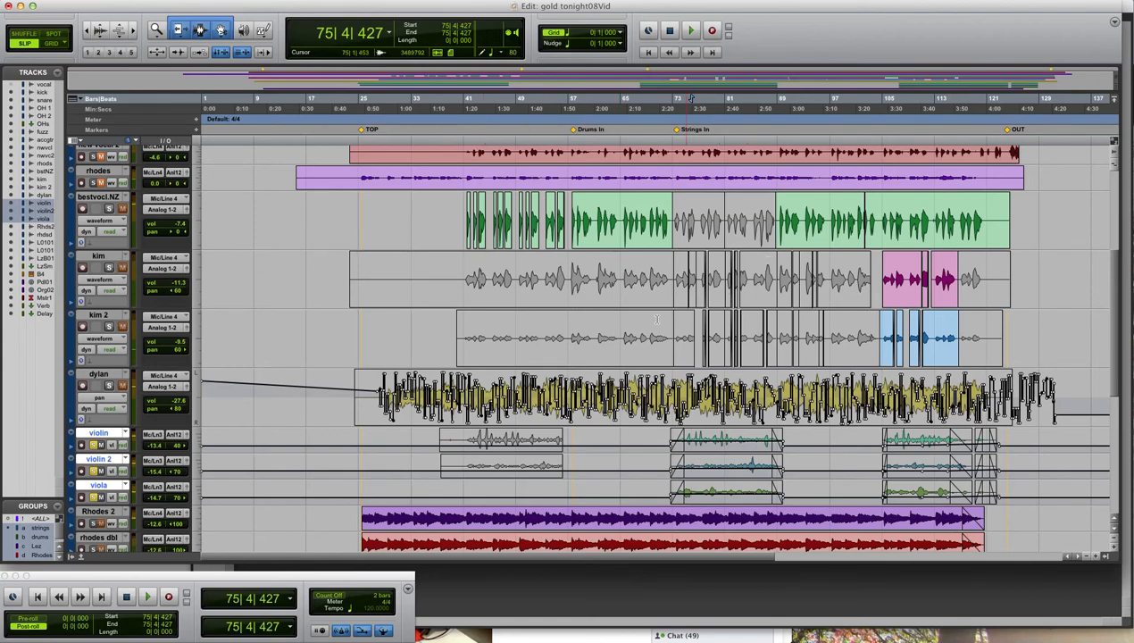
pyautogui.click(878, 268)
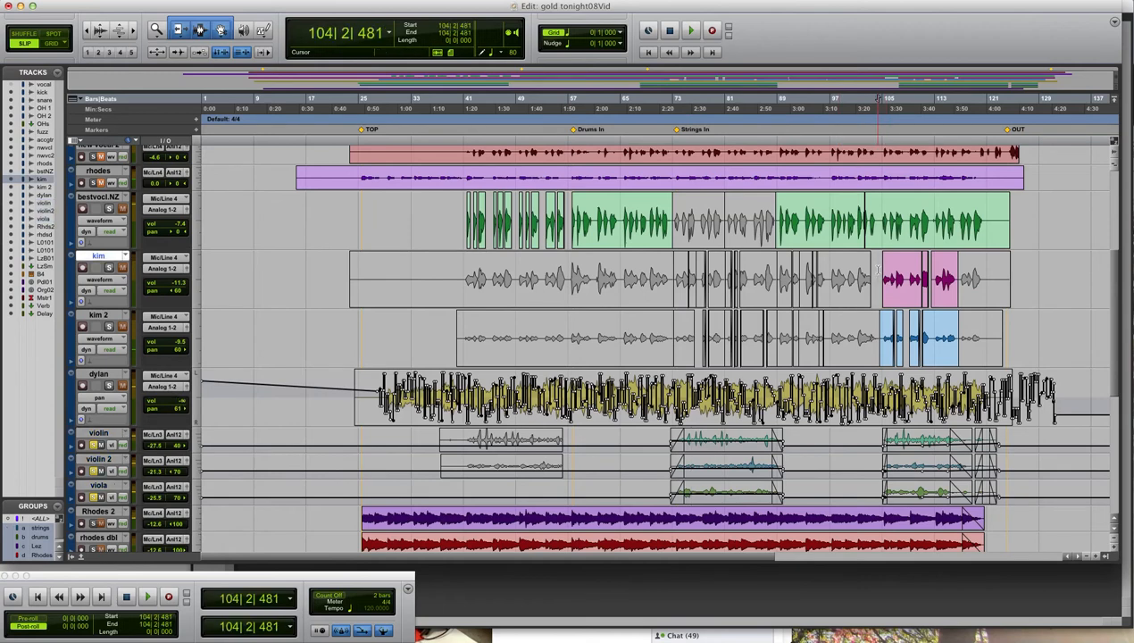
pyautogui.press('space')
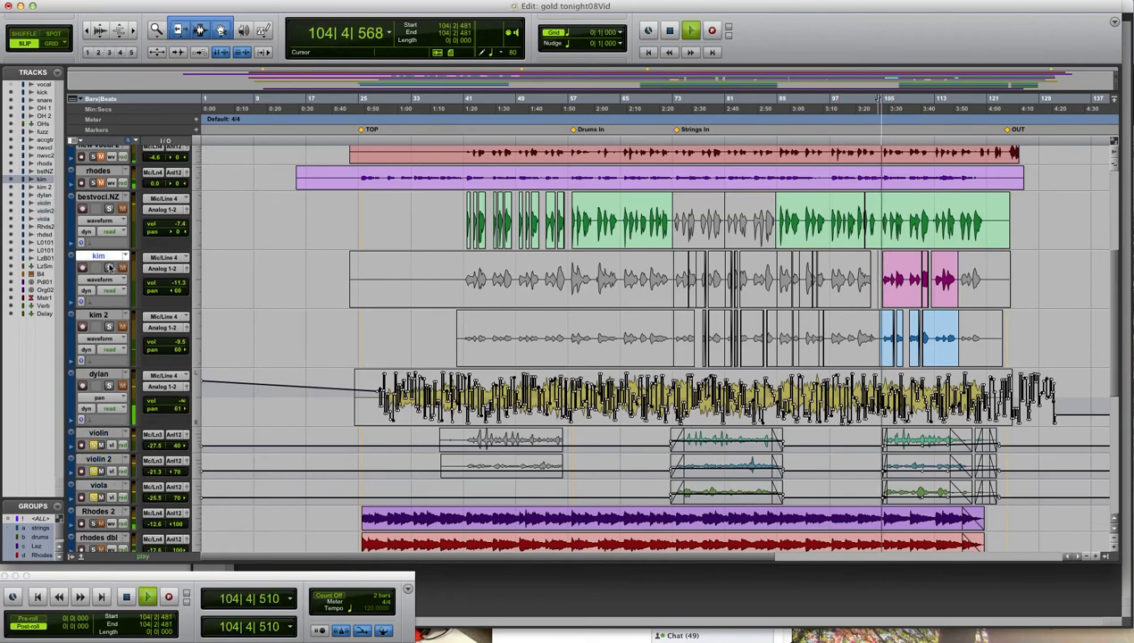
pyautogui.click(109, 268)
pyautogui.click(109, 326)
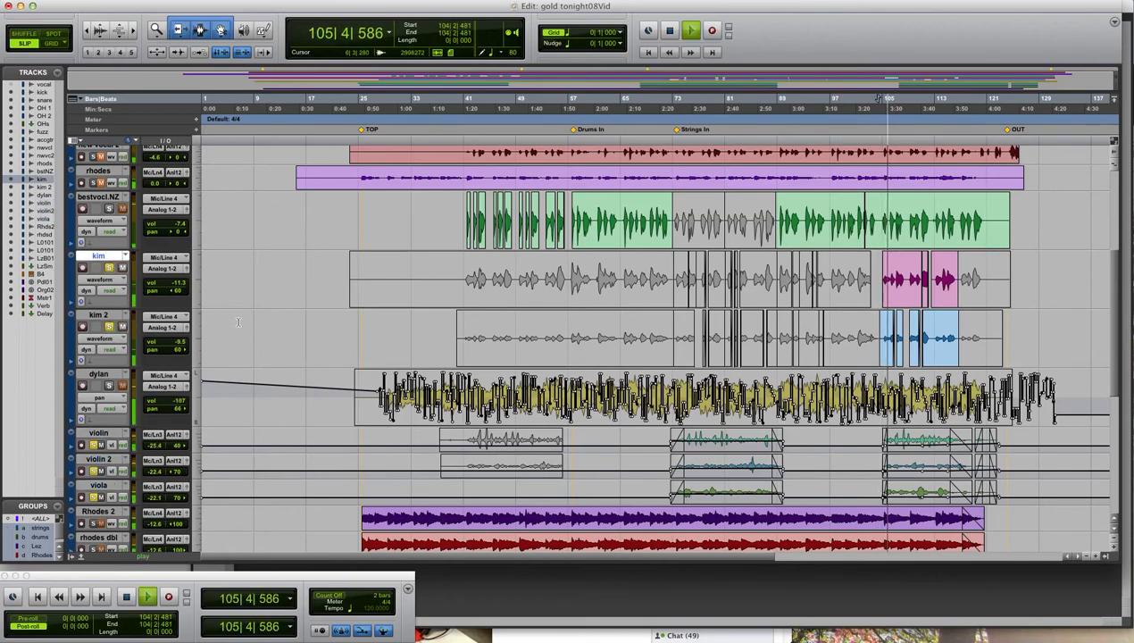
pyautogui.press('space')
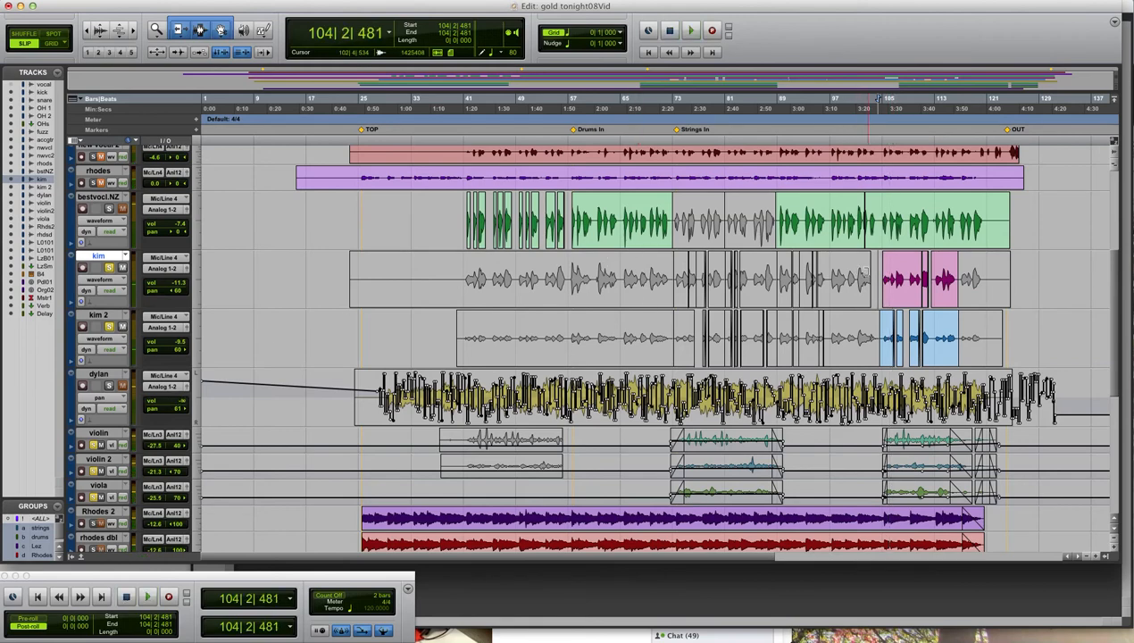
# Step: Play the soloed tracks from bar 104 with the track above violin added, stop, and clear all solos
pyautogui.press('space')
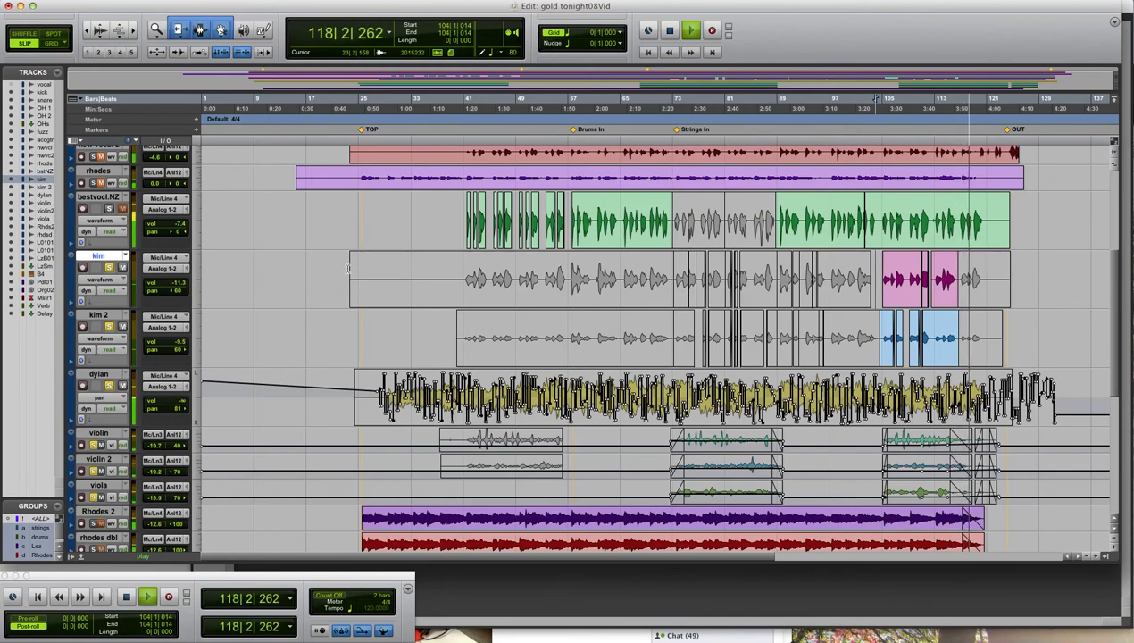
pyautogui.press('space')
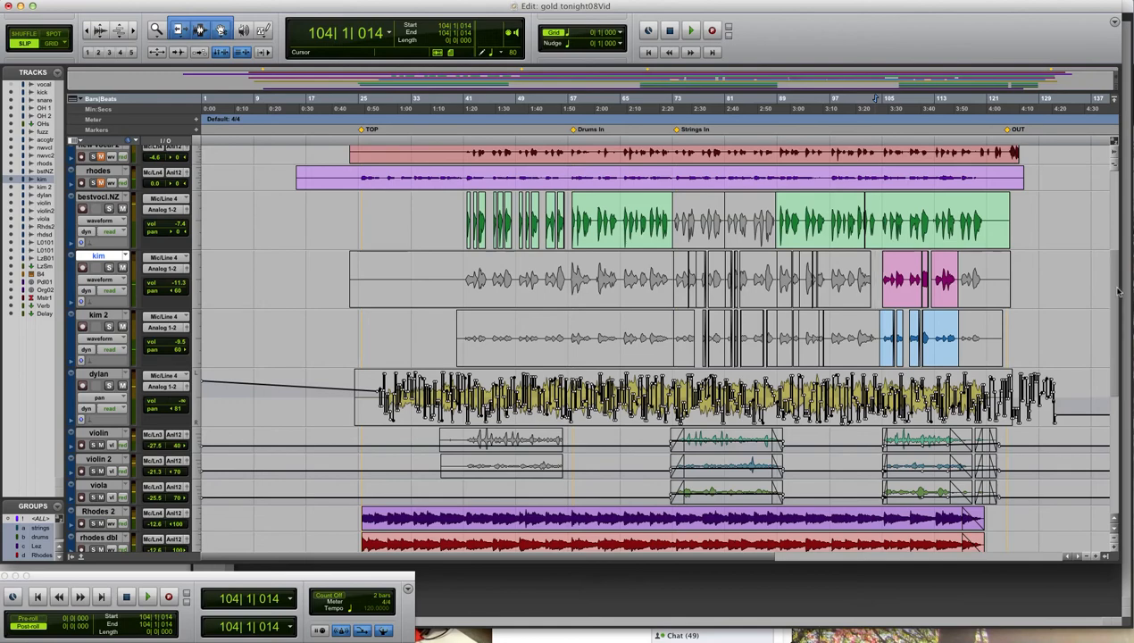
# Step: Place the playback position at about bar 60 on bestvocl.NZ and play that track soloed
pyautogui.scroll(6, 1119, 311)
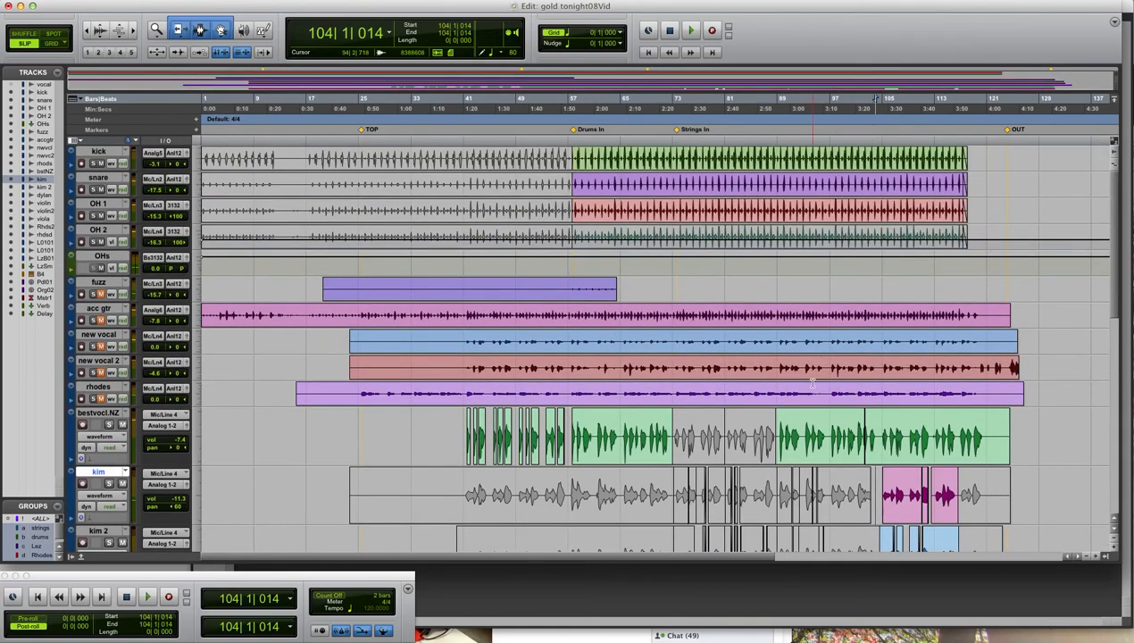
pyautogui.scroll(-3, 1119, 284)
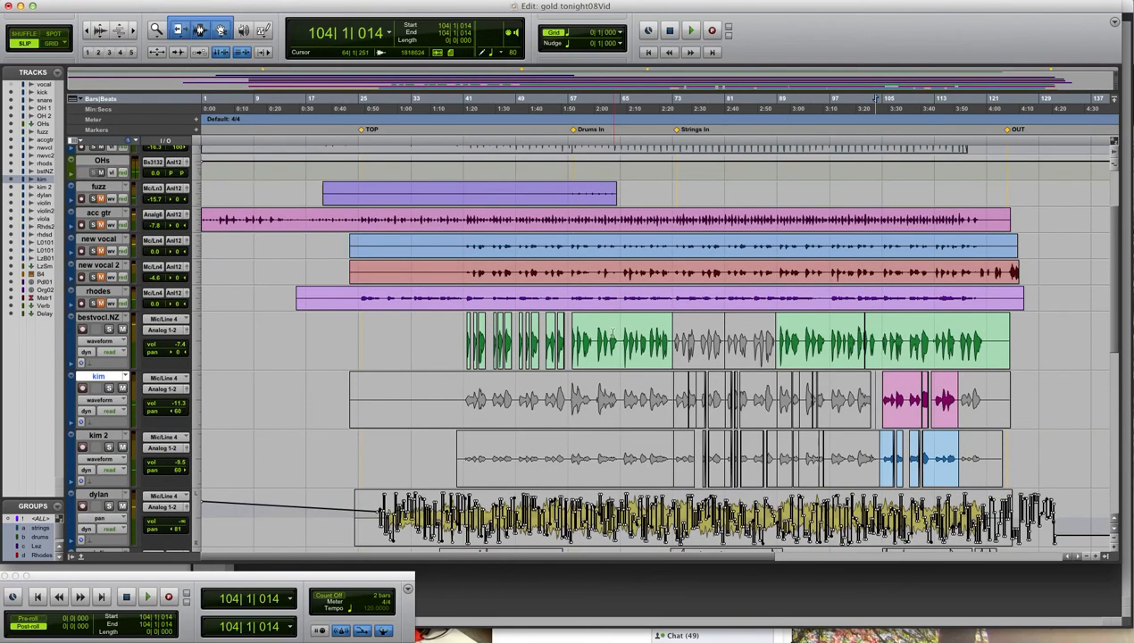
pyautogui.click(590, 347)
pyautogui.press('super+equal')
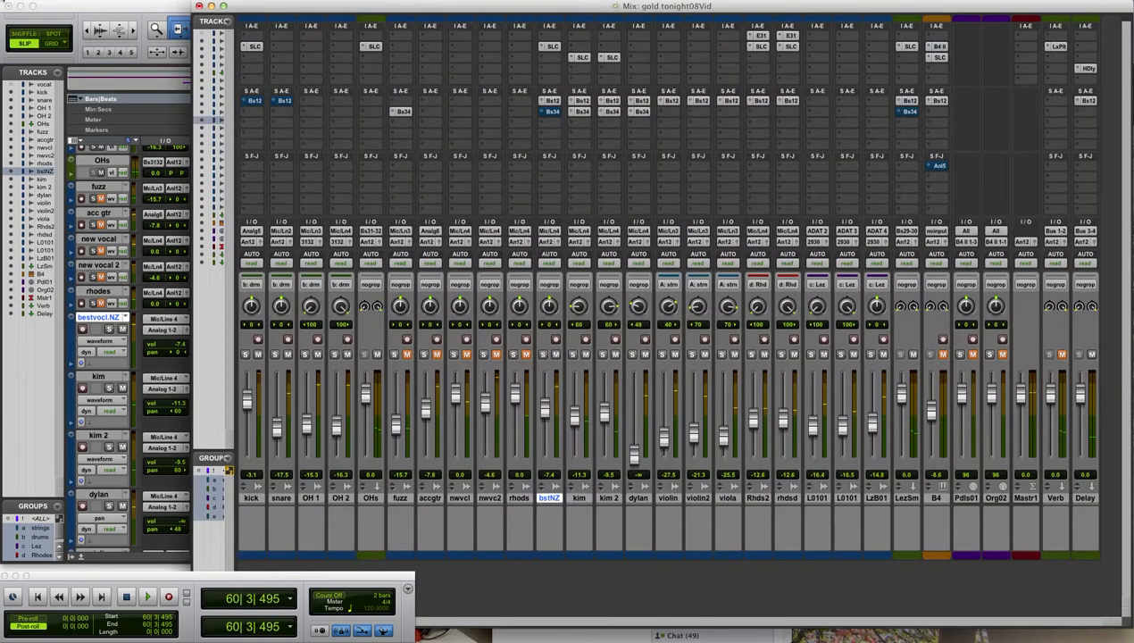
pyautogui.click(177, 6)
pyautogui.press('space')
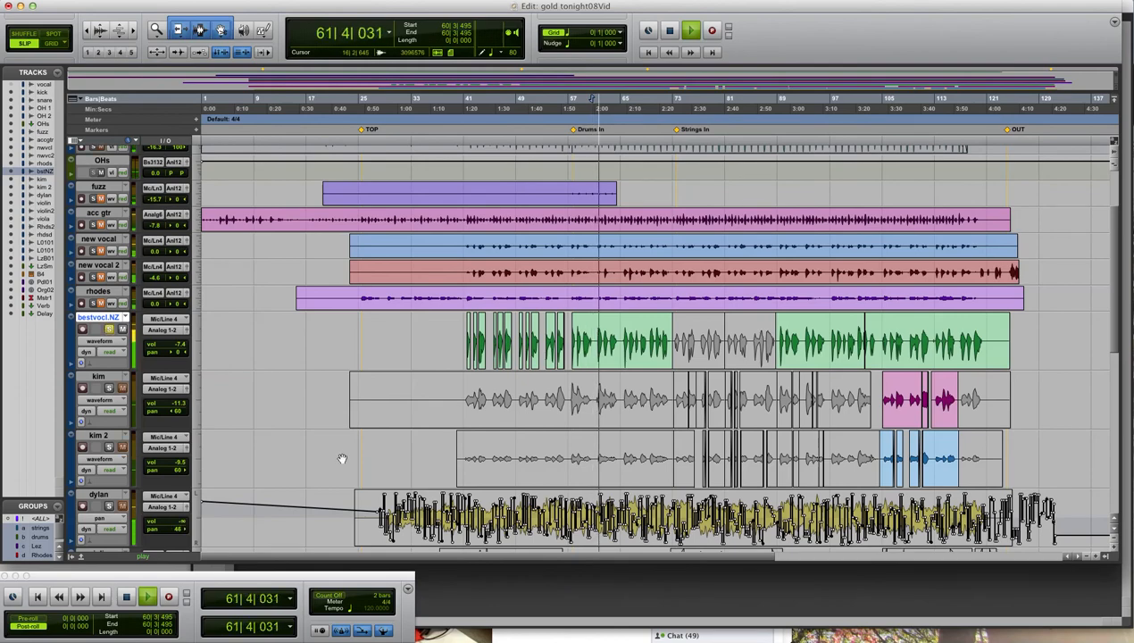
# Step: Compare bestvocl.NZ with its SSLChannel insert bypassed and active, close the plug-in, and stop playback in the Edit window
pyautogui.press('super+equal')
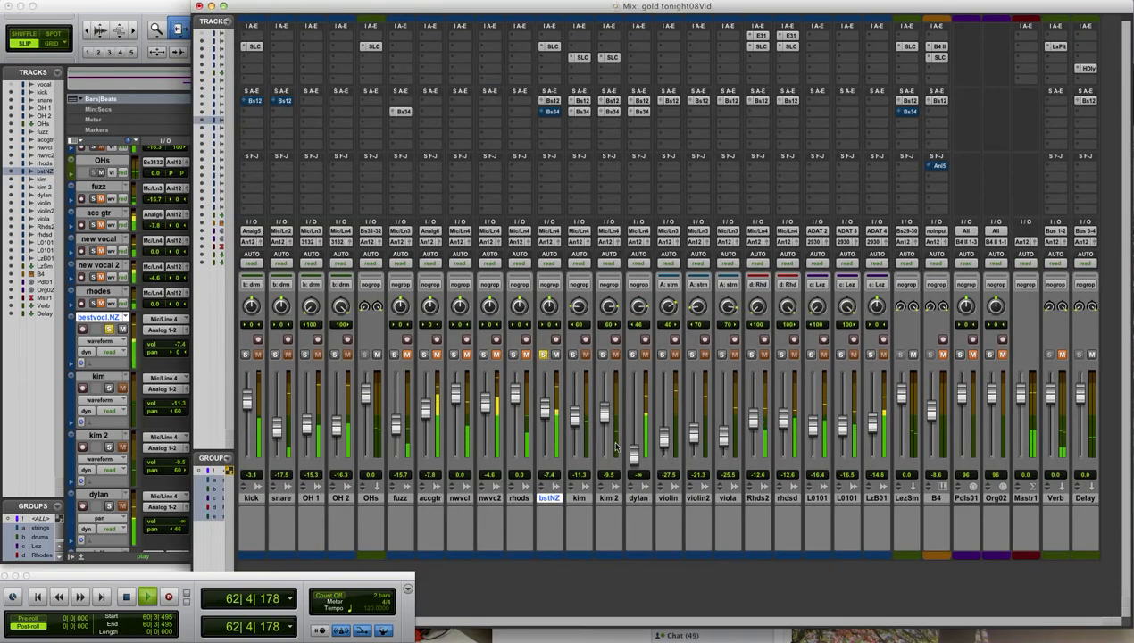
pyautogui.click(553, 47)
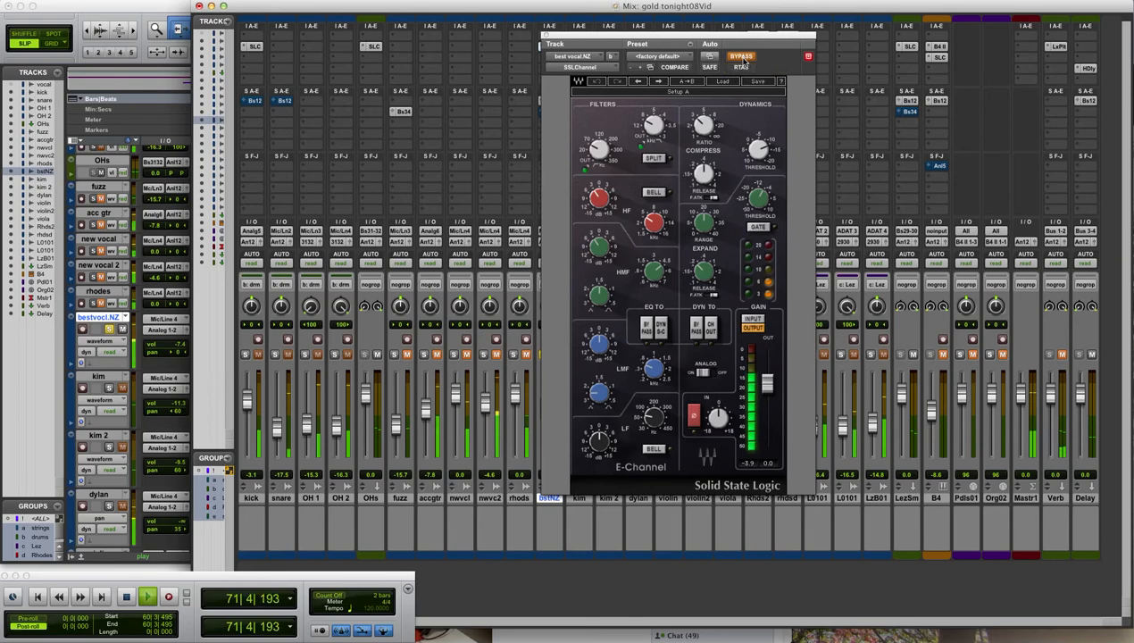
pyautogui.click(742, 57)
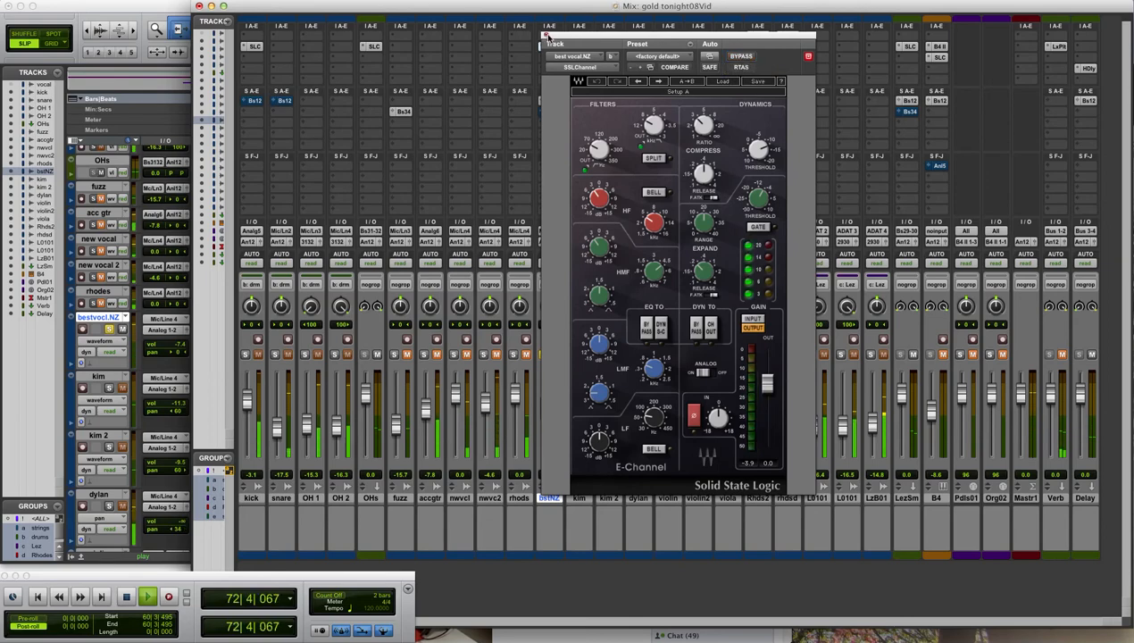
pyautogui.click(546, 36)
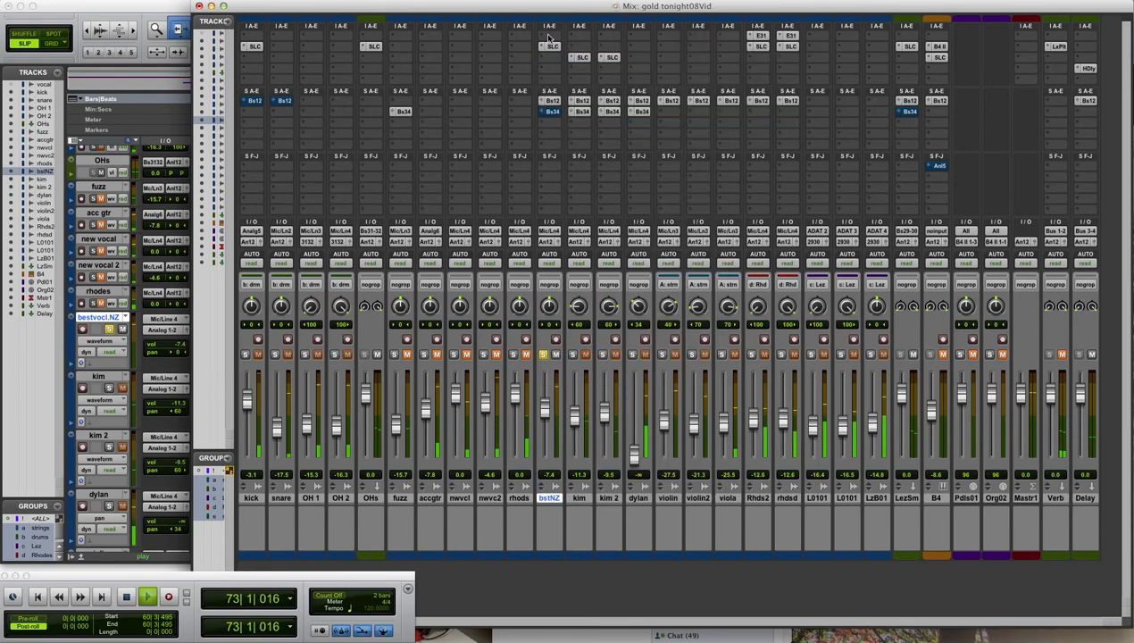
pyautogui.click(177, 25)
pyautogui.press('space')
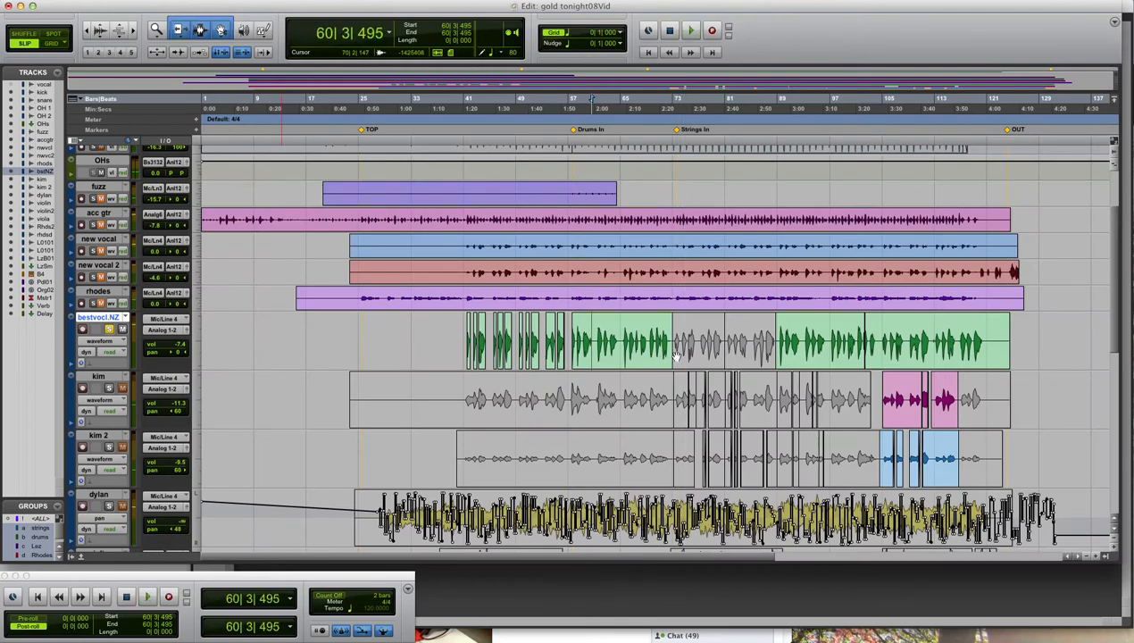
# Step: Place the playback position at about bar 87 on bestvocl.NZ, clear the solo, and play the full mix
pyautogui.moveTo(1113, 320); pyautogui.dragTo(1113, 268)
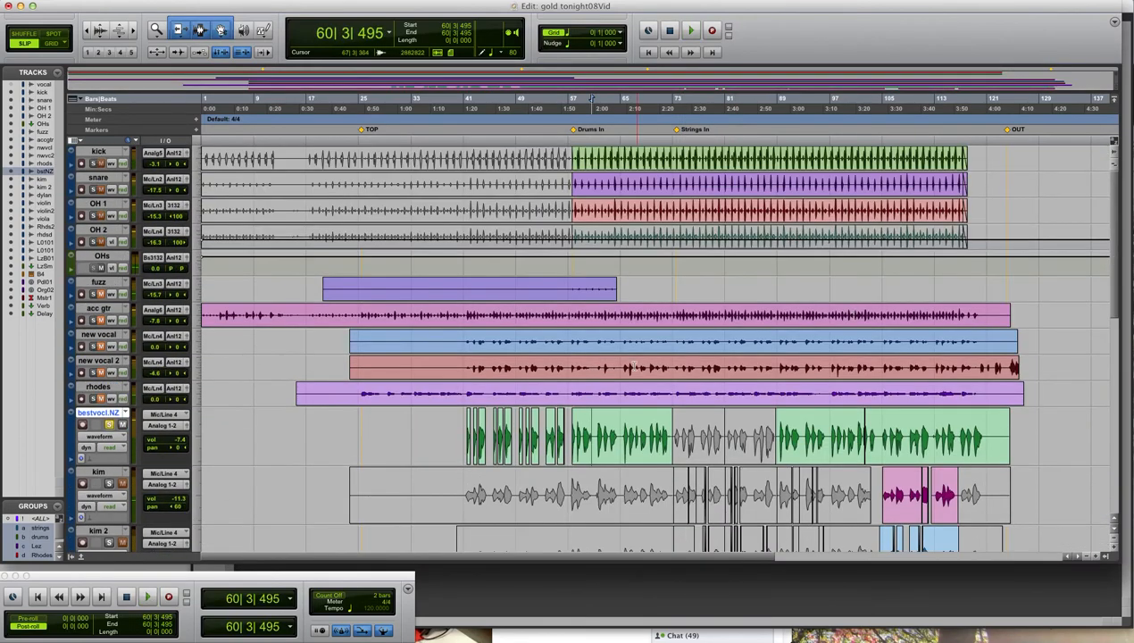
pyautogui.press('super+bracketleft')
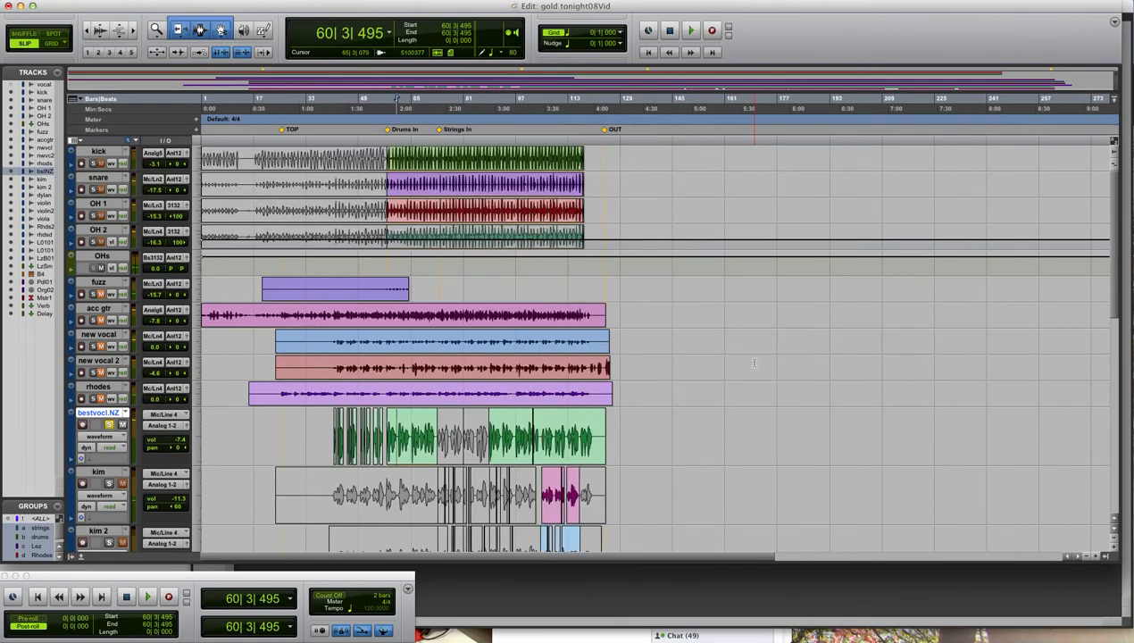
pyautogui.press('super+bracketright')
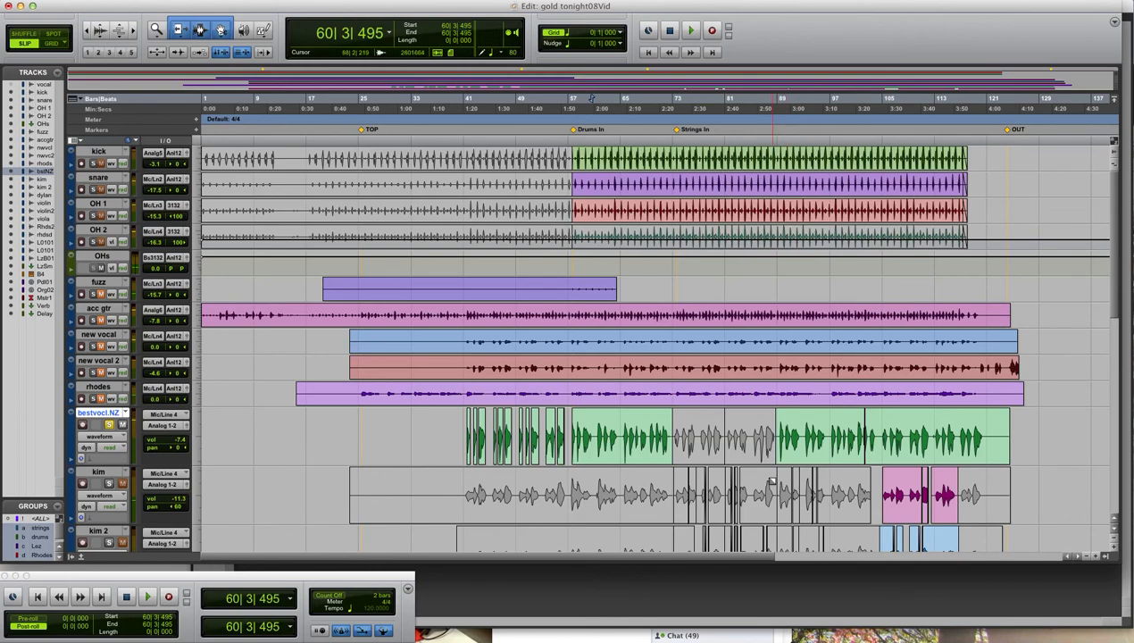
pyautogui.click(771, 481)
pyautogui.hotkey('alt', 'shift', 'Tab')
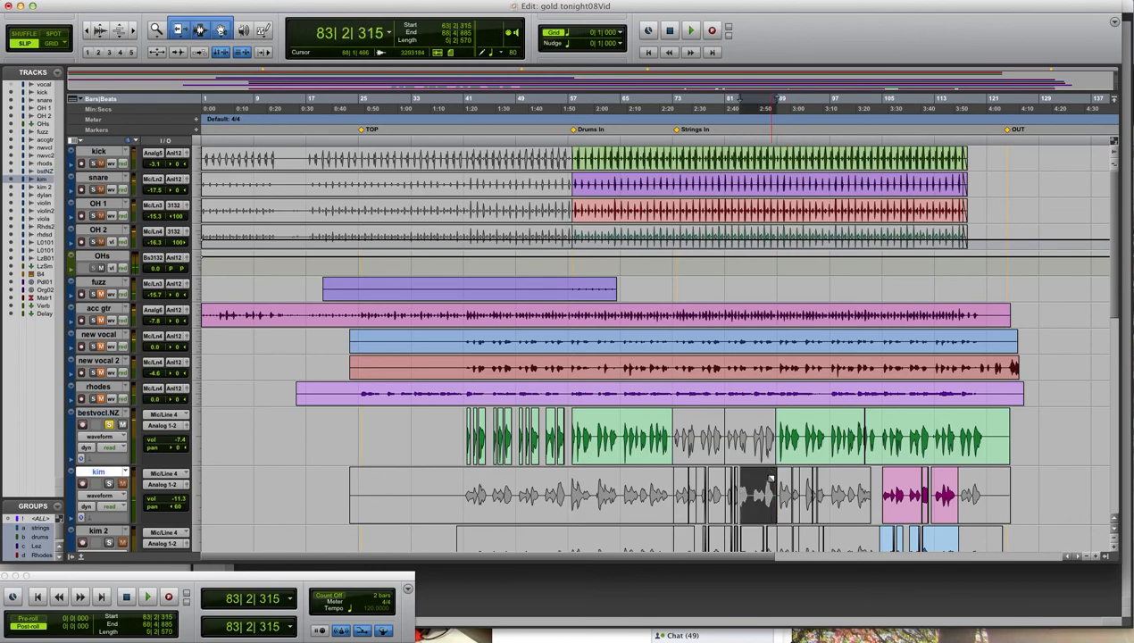
pyautogui.click(857, 418)
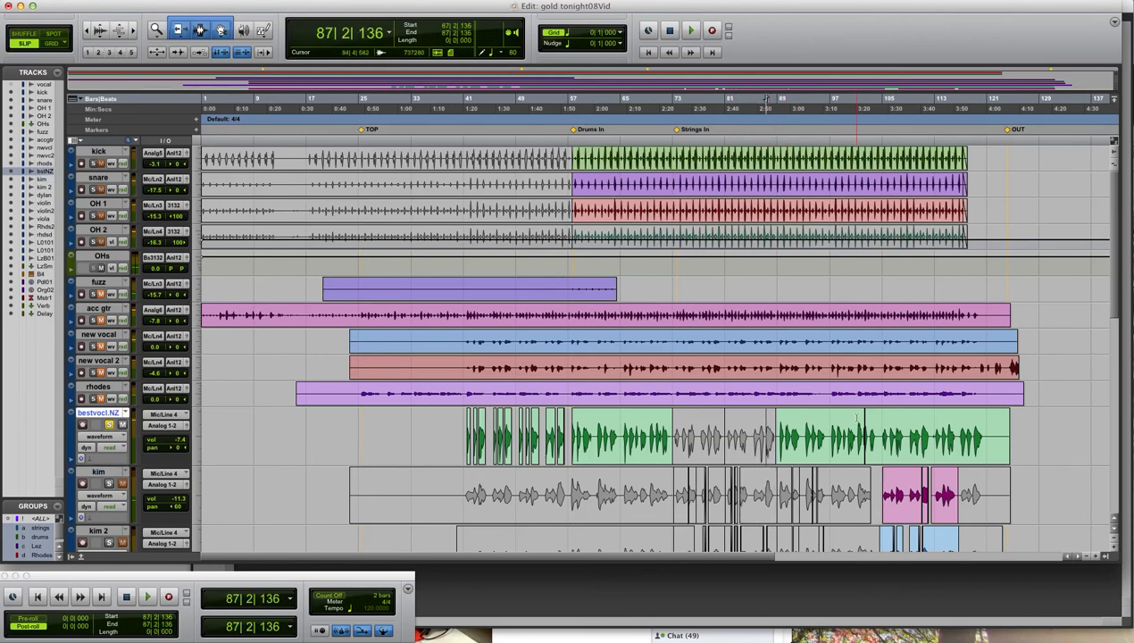
pyautogui.press('space')
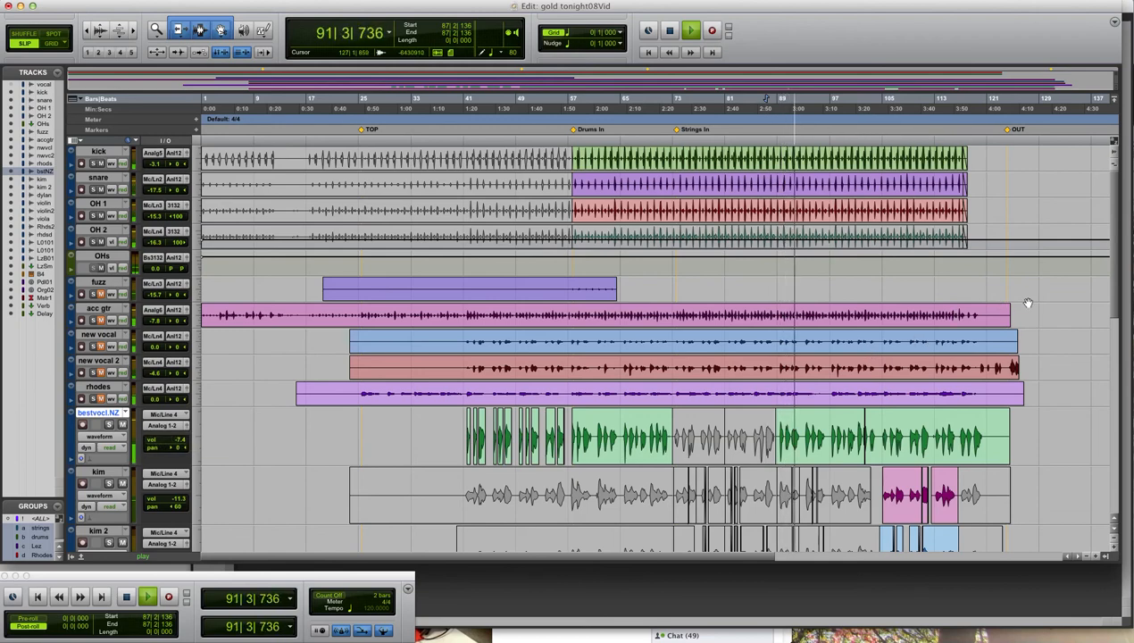
# Step: Compare the kick and snare Bus 1-2 sends muted and unmuted, leave them unmuted, and return to the Edit window
pyautogui.press('super+equal')
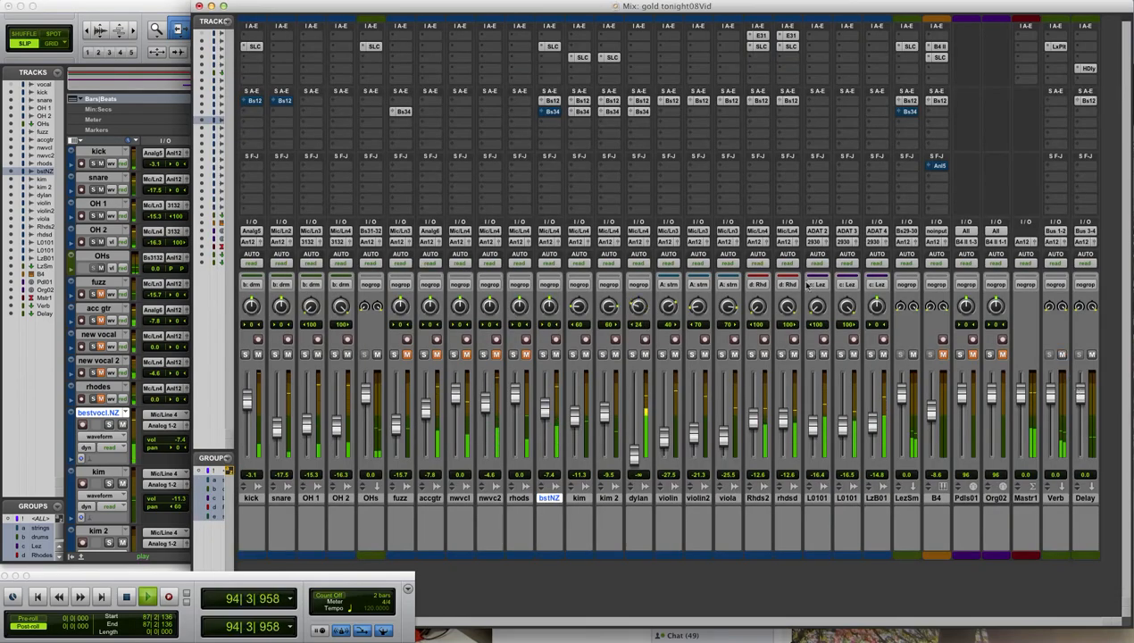
pyautogui.click(283, 101)
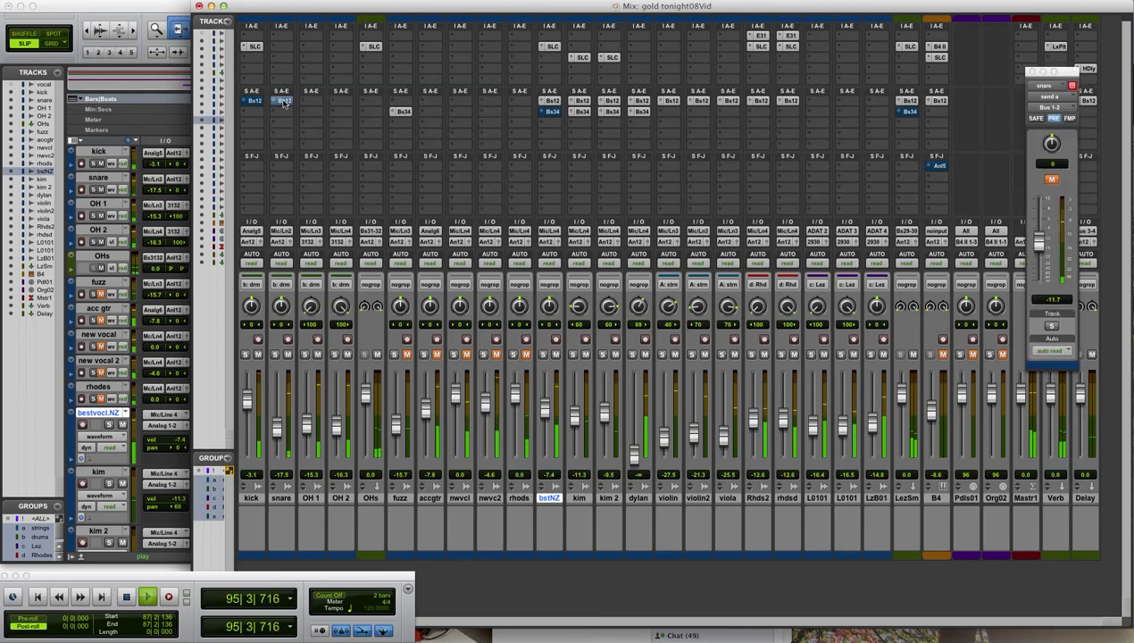
pyautogui.keyDown('super'); pyautogui.click(286, 103); pyautogui.keyUp('super')
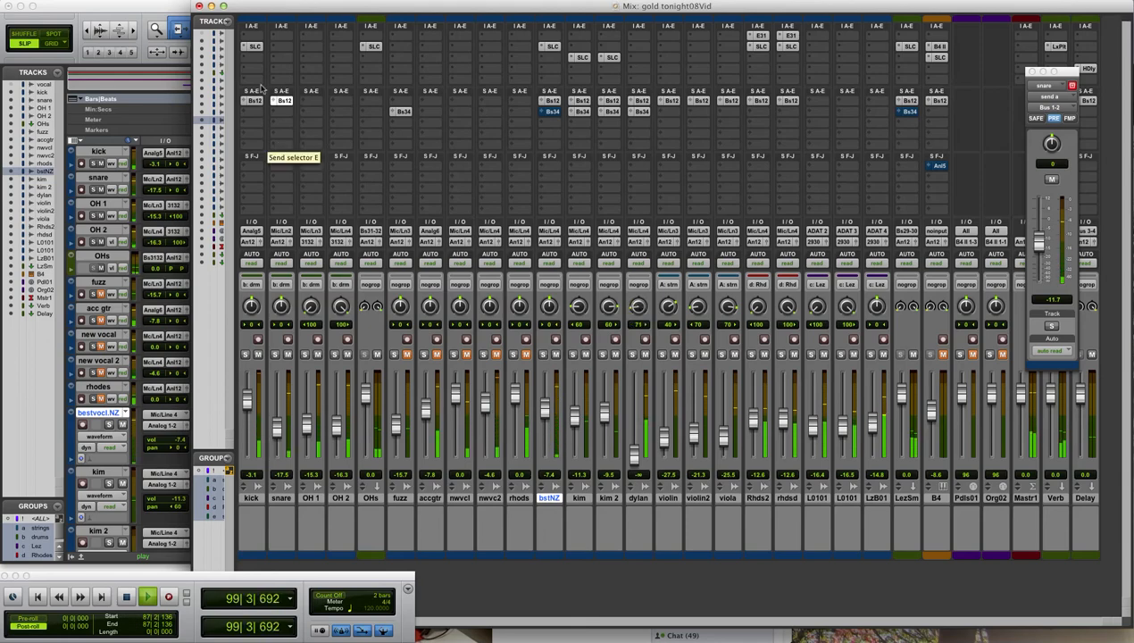
pyautogui.keyDown('super'); pyautogui.click(284, 102); pyautogui.keyUp('super')
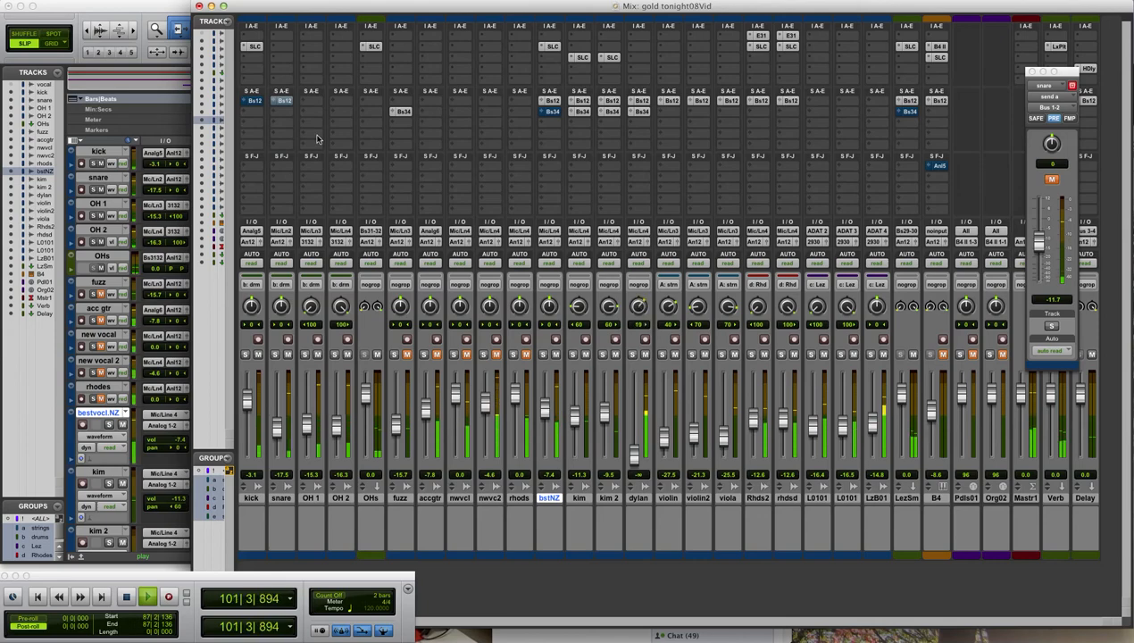
pyautogui.keyDown('super'); pyautogui.click(284, 102); pyautogui.keyUp('super')
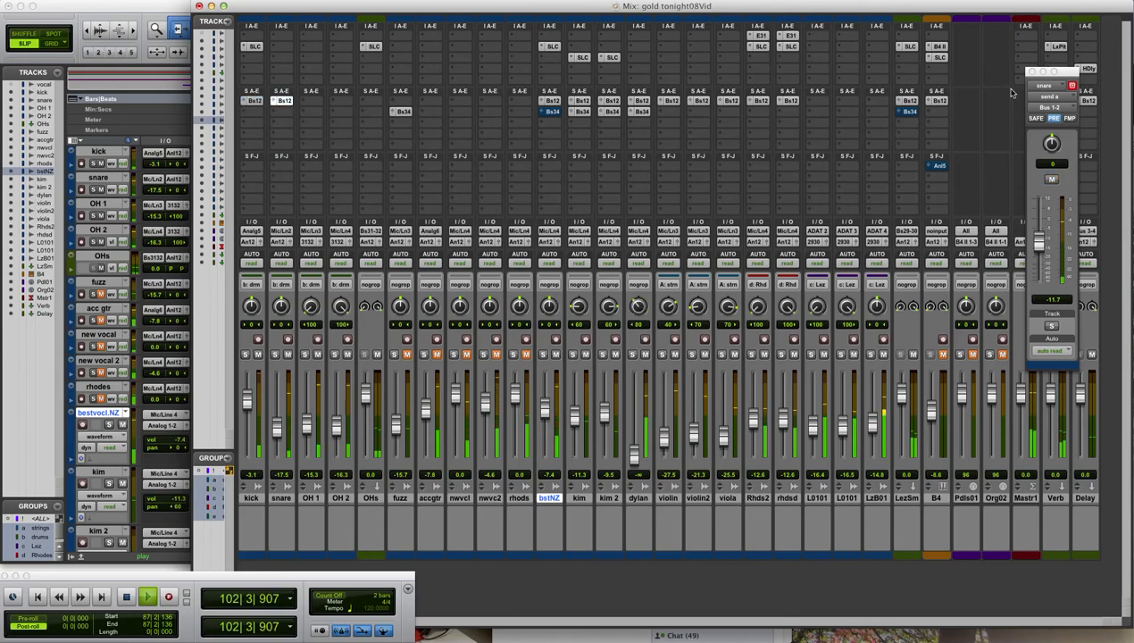
pyautogui.click(1032, 71)
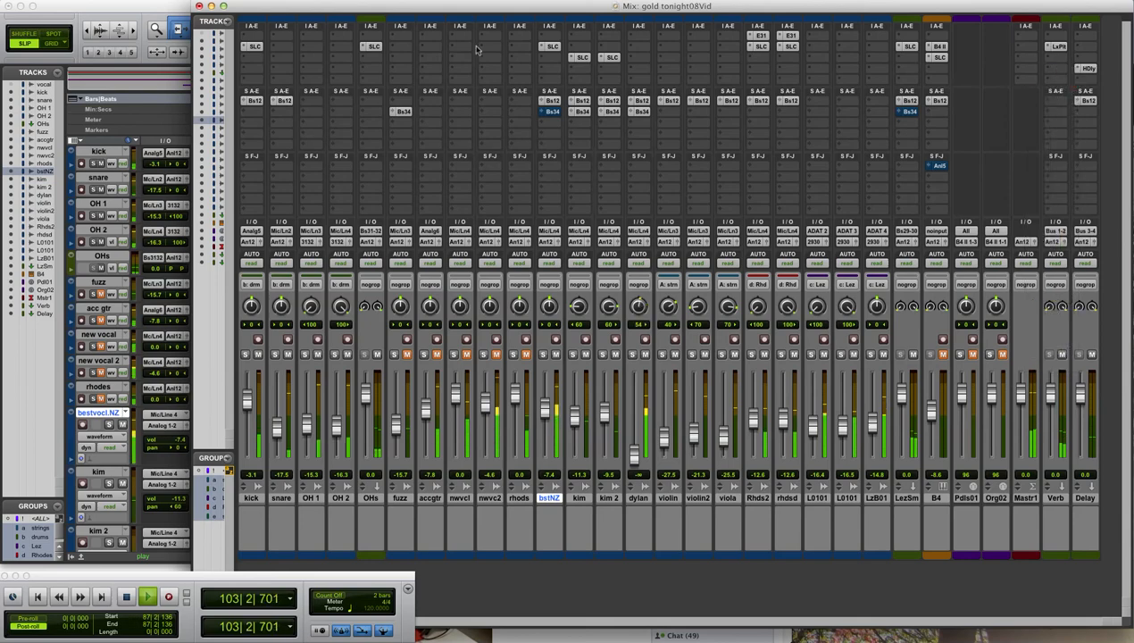
pyautogui.click(111, 17)
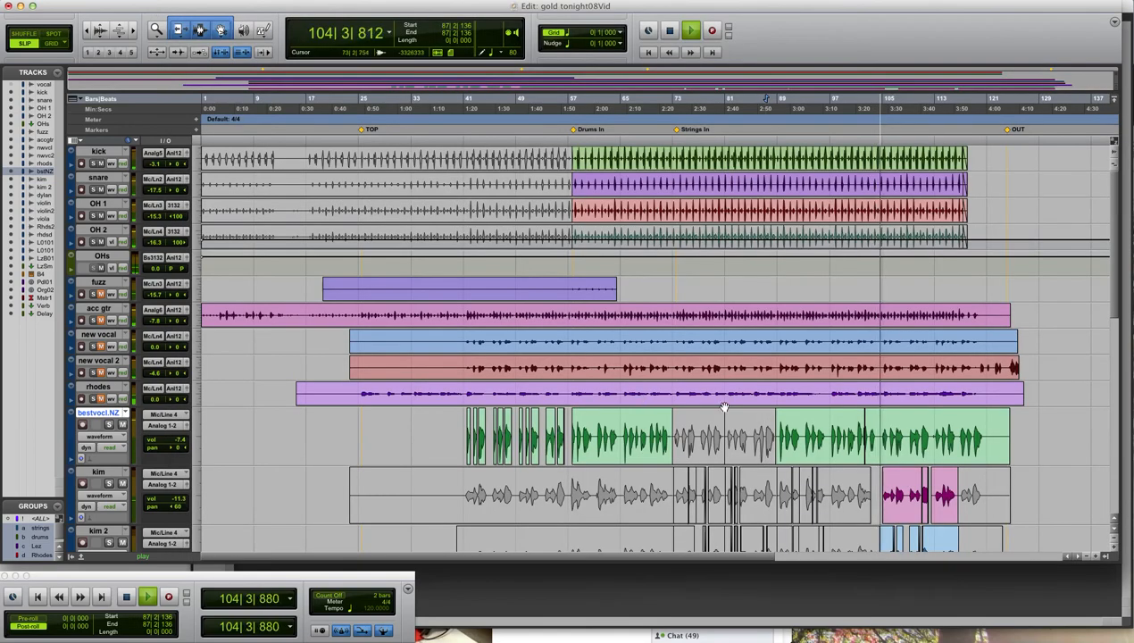
# Step: Enlarge the track directly above violin and switch its view from pan to waveform, and finally to volume automation
pyautogui.moveTo(1107, 293); pyautogui.dragTo(1127, 425)
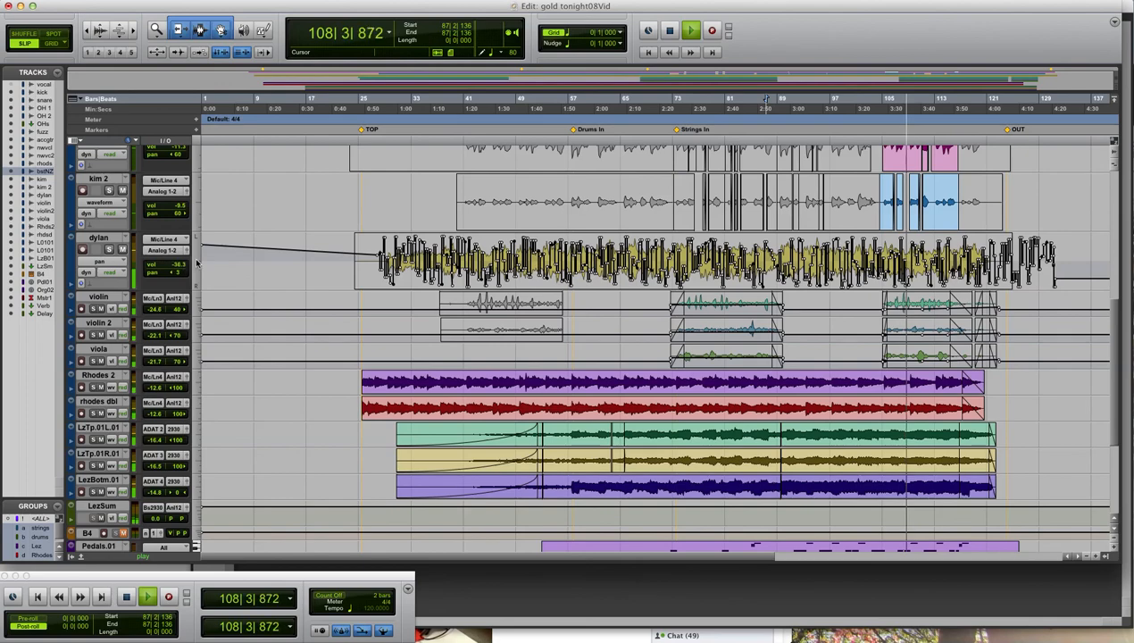
pyautogui.click(197, 261)
pyautogui.click(201, 279)
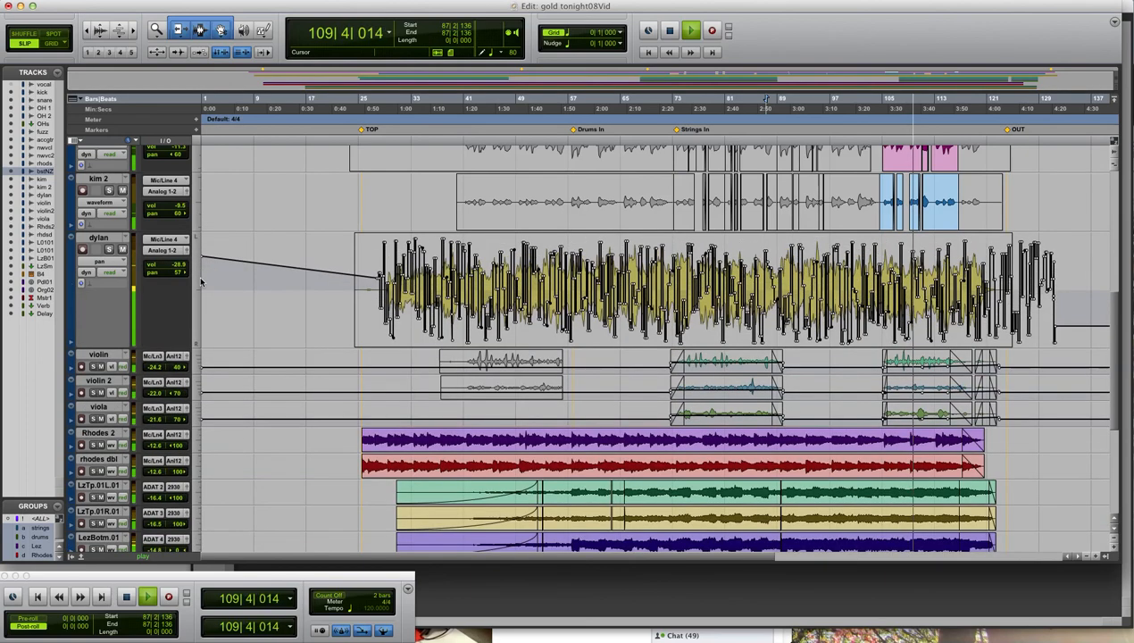
pyautogui.click(105, 260)
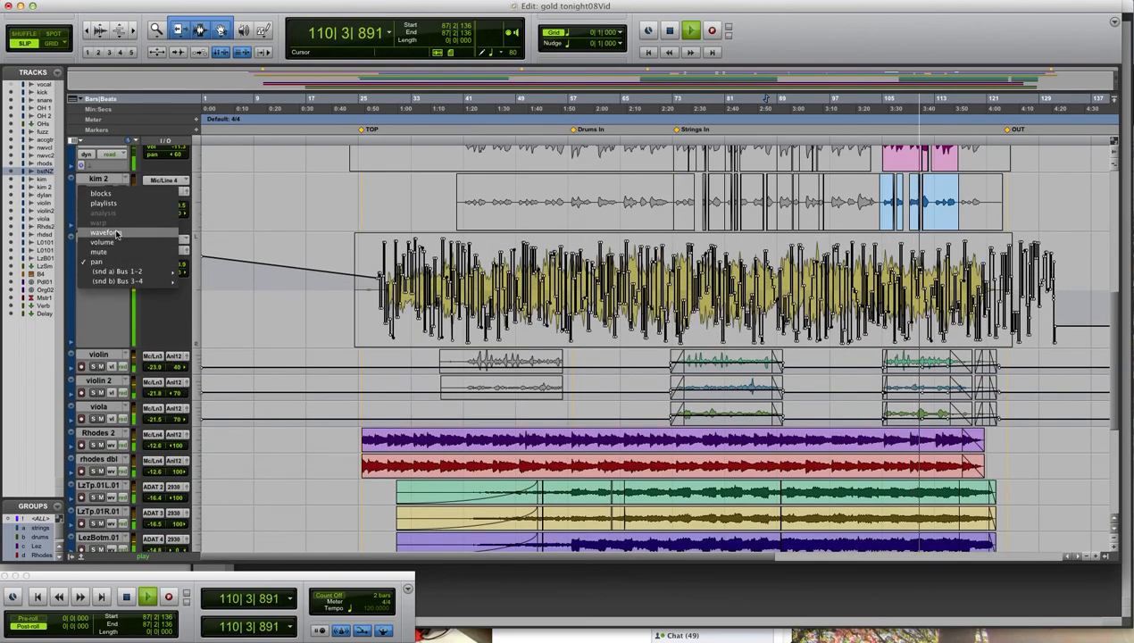
pyautogui.click(115, 233)
pyautogui.click(108, 261)
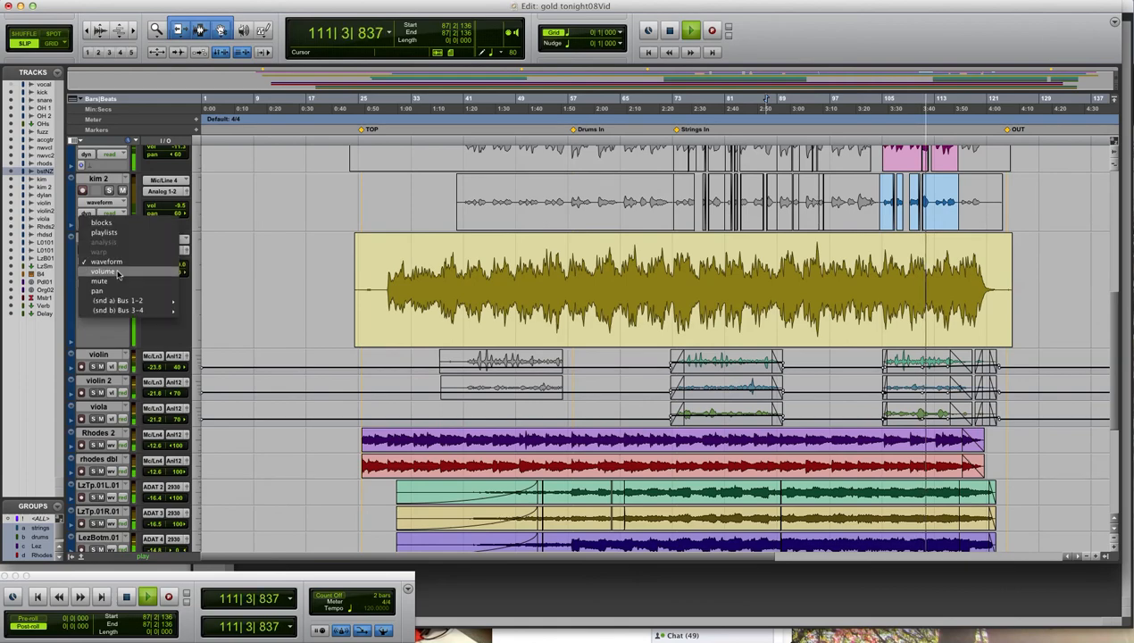
pyautogui.click(105, 272)
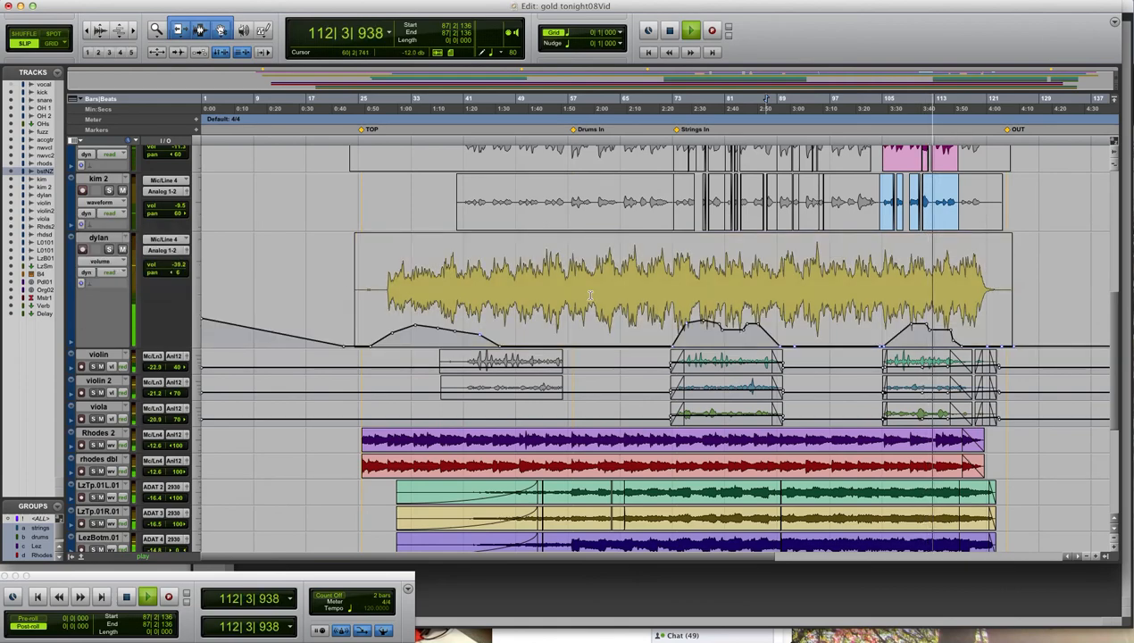
pyautogui.scroll(-5, 1120, 400)
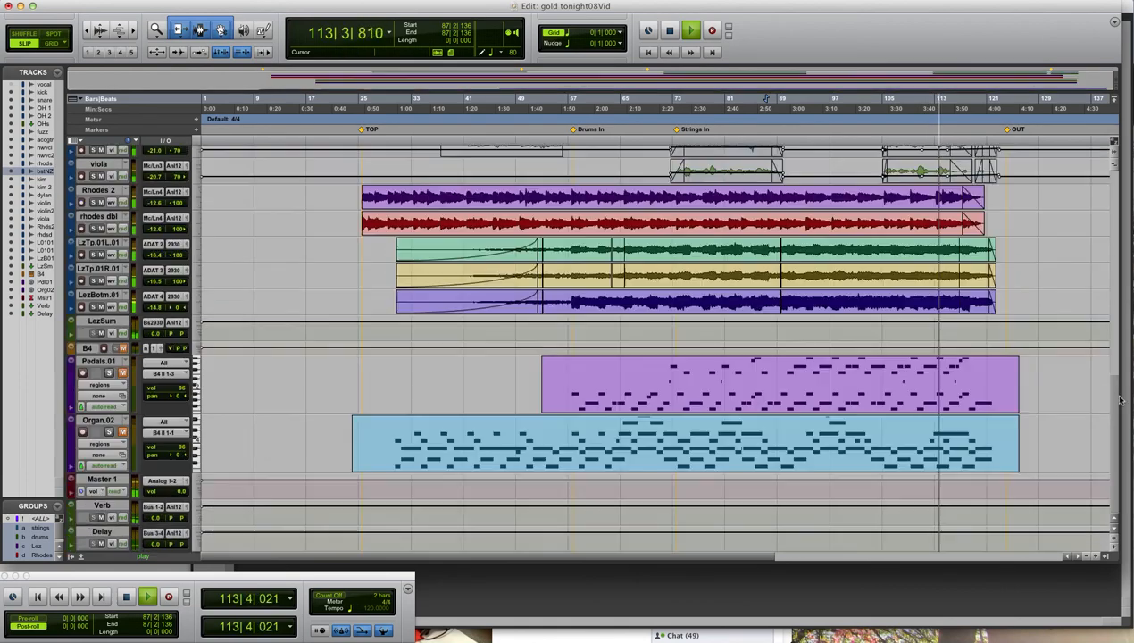